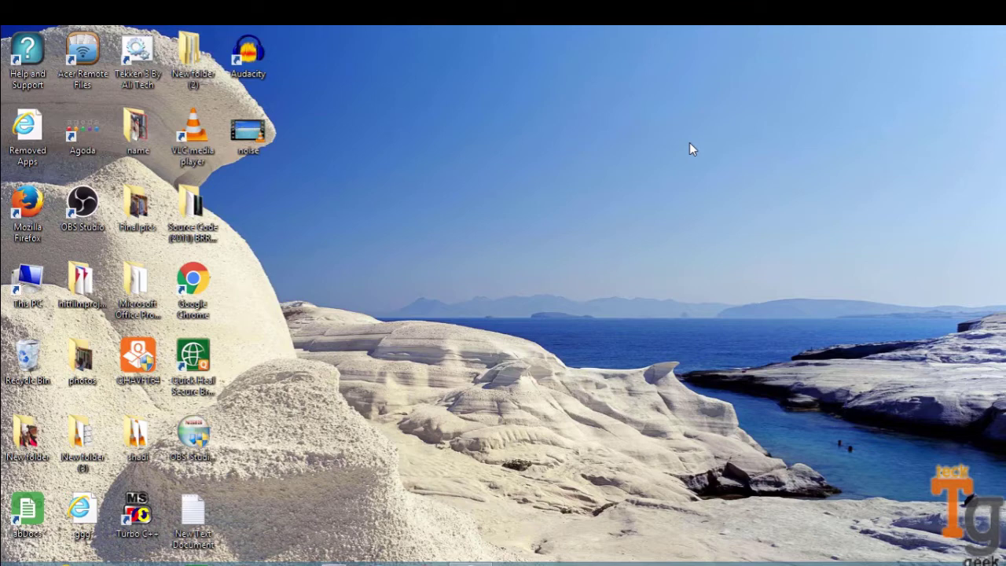
Step: Watch noise.mp4 in the video player, close it, and start VLC media player
{"action": "double_click", "coordinate": [248, 132]}
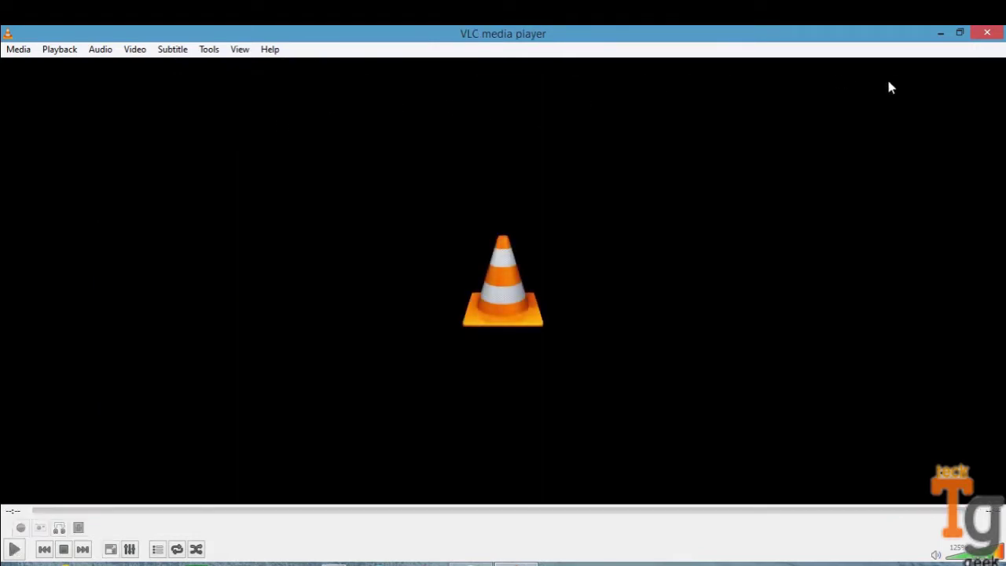
{"action": "left_click", "coordinate": [989, 33]}
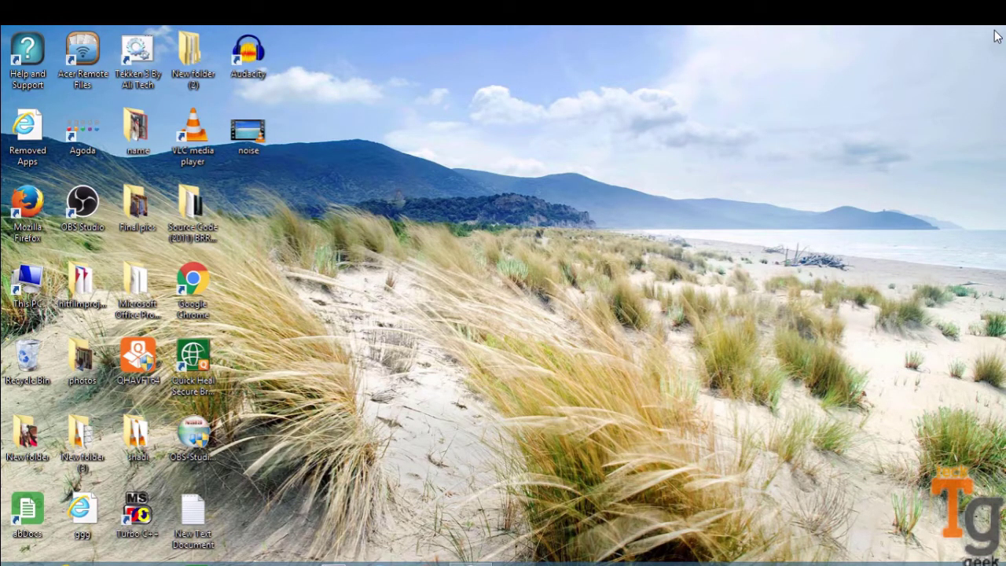
{"action": "double_click", "coordinate": [198, 135]}
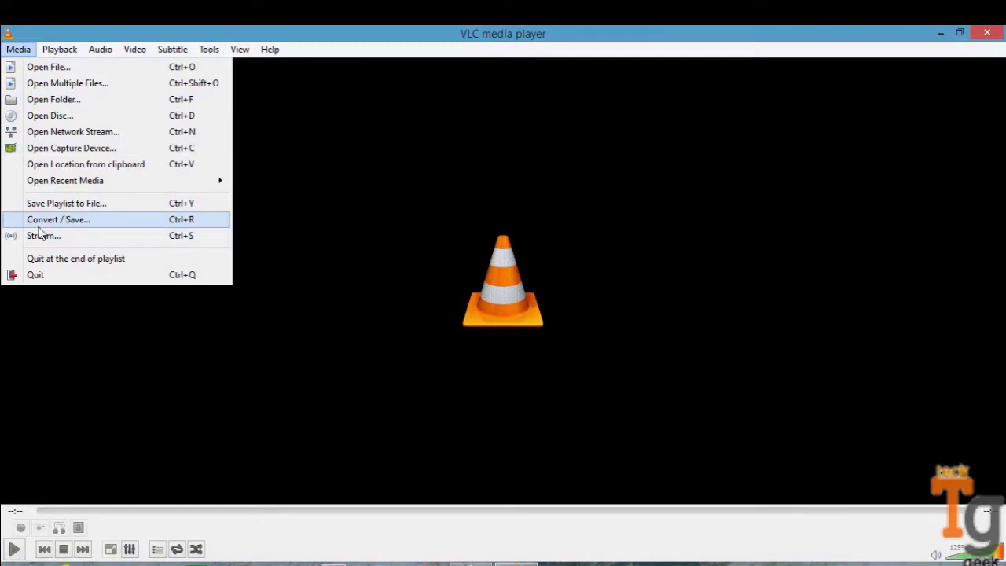
Step: Add noise.mp4 from the Desktop as the source file in VLC's Convert / Save dialog
{"action": "left_click", "coordinate": [56, 223]}
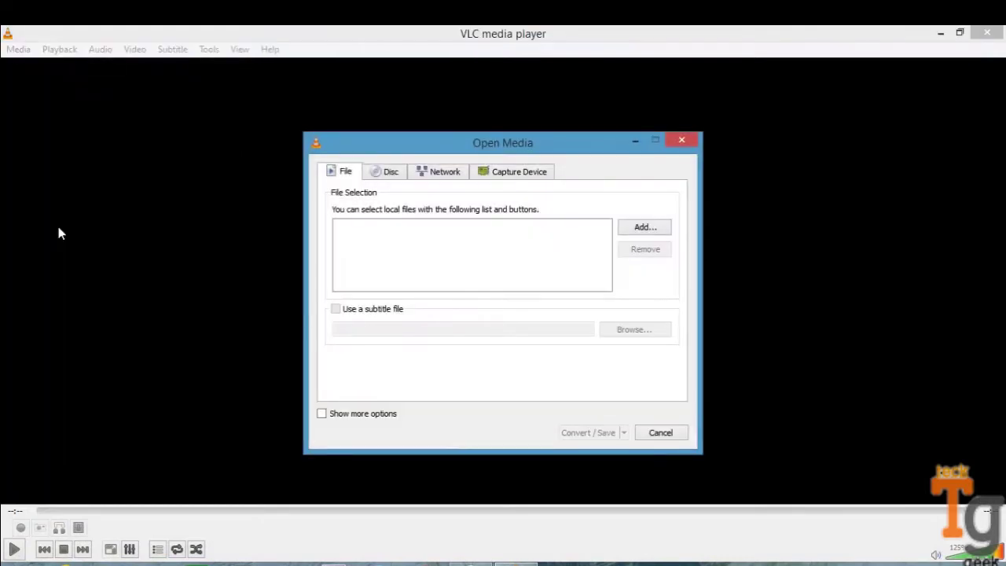
{"action": "left_click", "coordinate": [644, 227]}
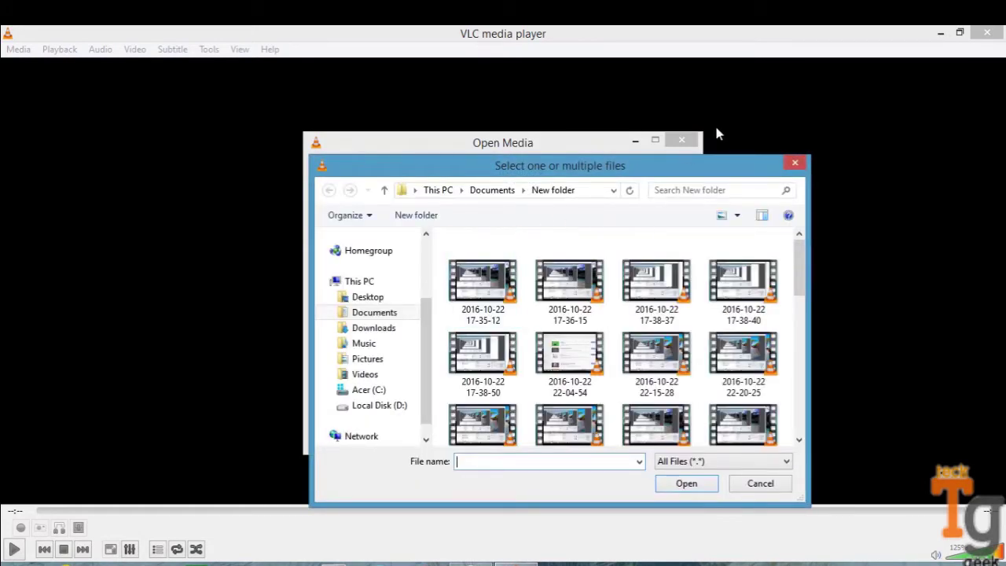
{"action": "left_click", "coordinate": [376, 300]}
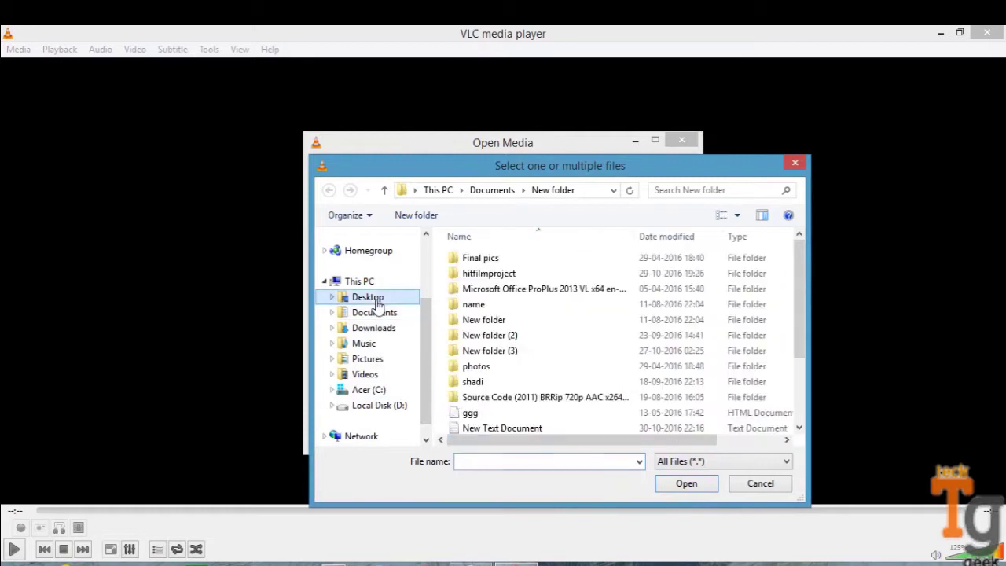
{"action": "left_click", "coordinate": [508, 461]}
{"action": "type", "text": "n"}
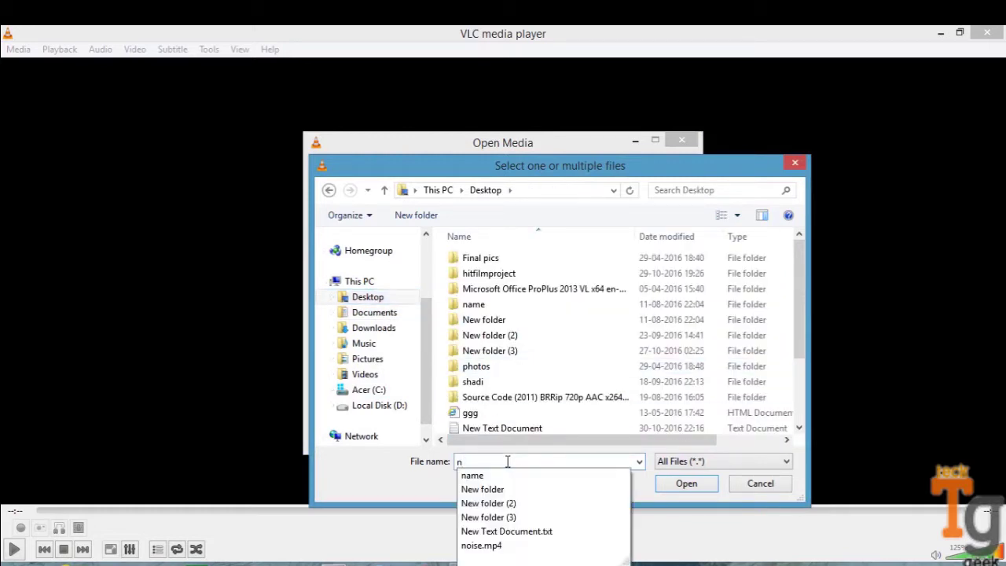
{"action": "left_click", "coordinate": [481, 546]}
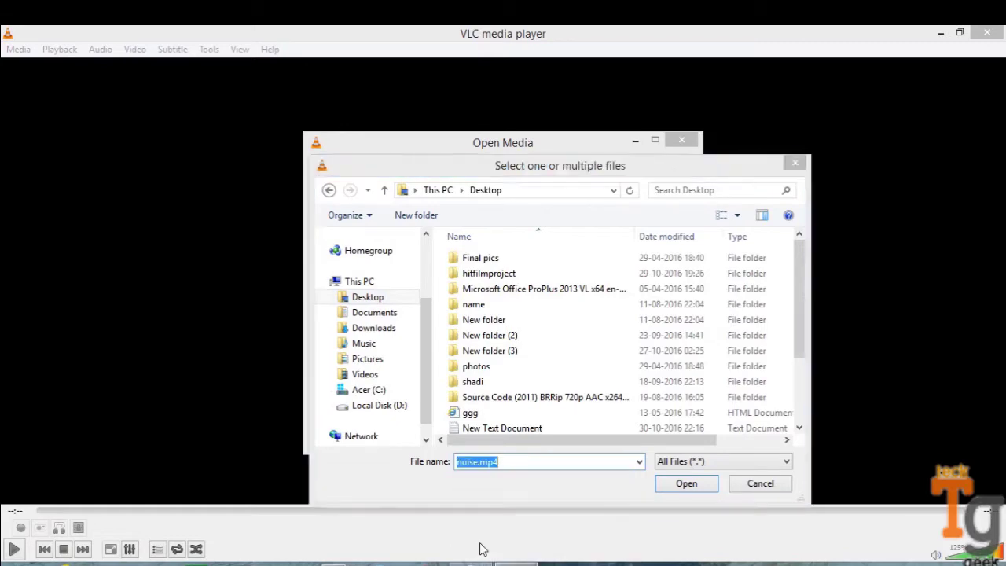
{"action": "left_click", "coordinate": [691, 485]}
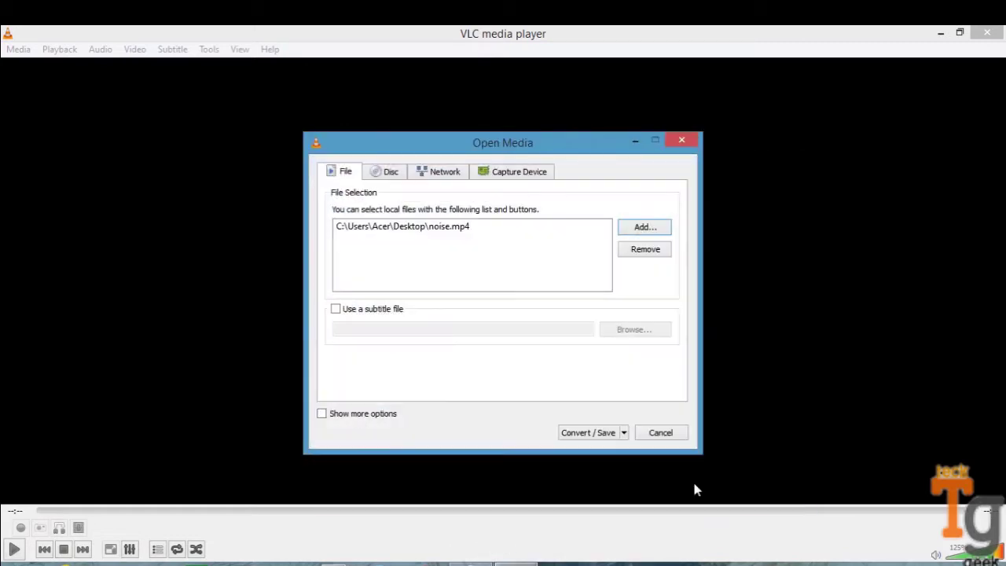
Step: Convert noise.mp4 with the Audio - MP3 profile into noise.mp3 on the Desktop
{"action": "left_click", "coordinate": [574, 434]}
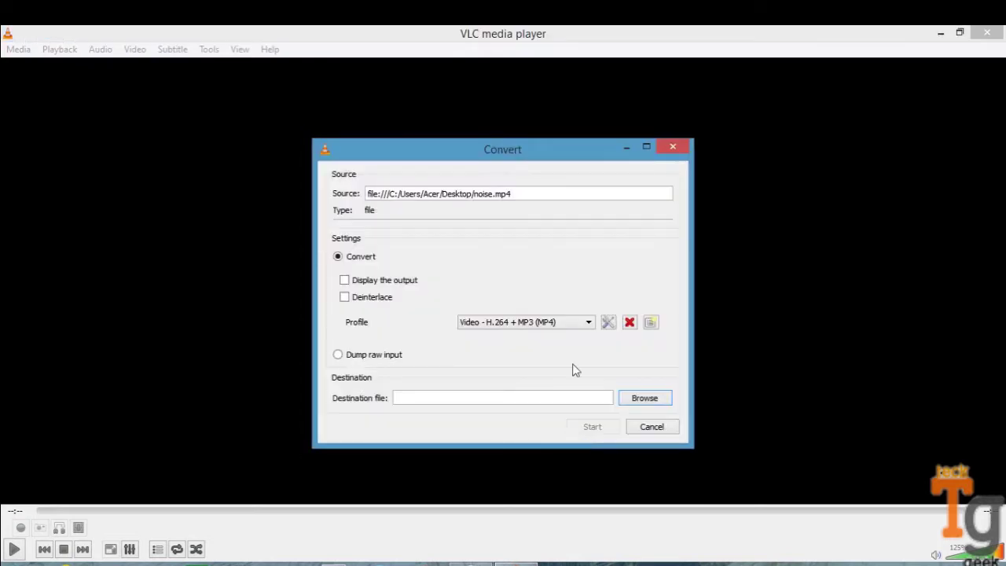
{"action": "left_click", "coordinate": [588, 324]}
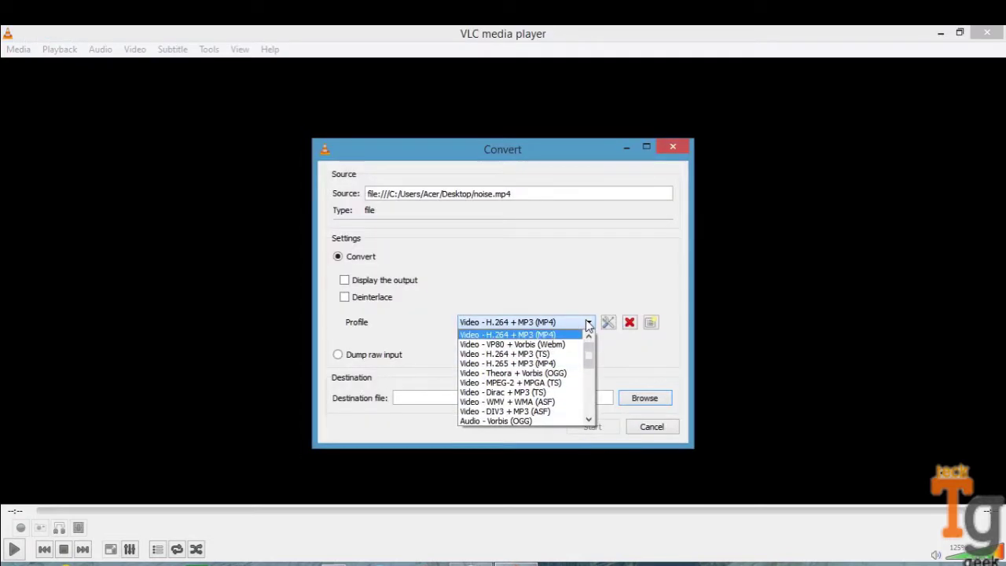
{"action": "mouse_move", "coordinate": [585, 354]}
{"action": "left_mouse_down"}
{"action": "mouse_move", "coordinate": [590, 377]}
{"action": "mouse_move", "coordinate": [590, 365]}
{"action": "left_mouse_up"}
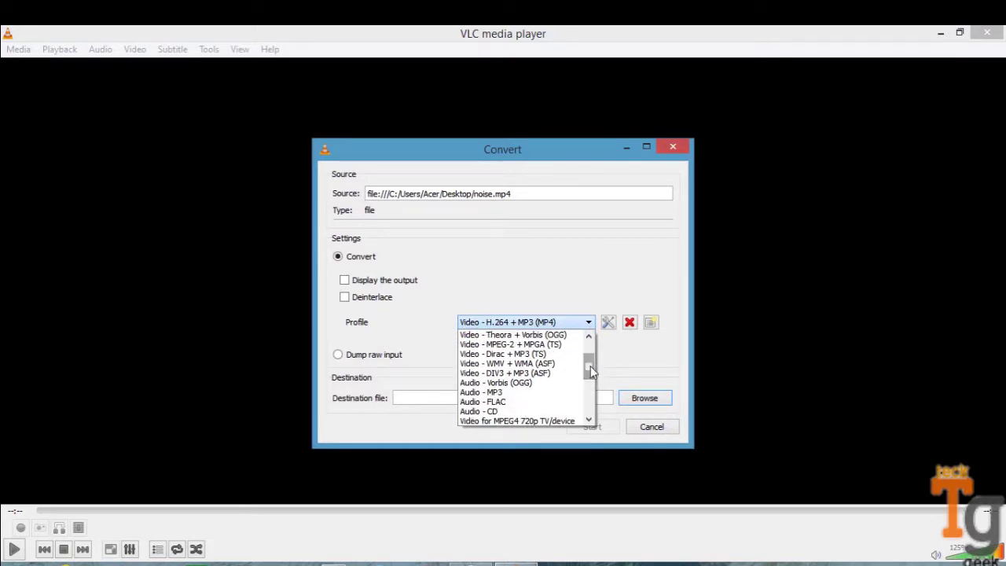
{"action": "left_click", "coordinate": [501, 393]}
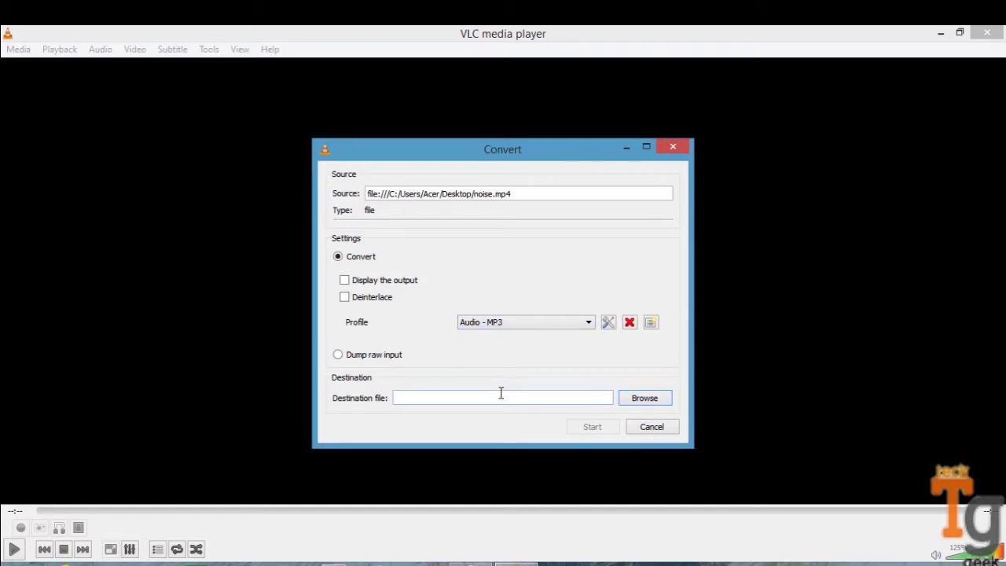
{"action": "left_click", "coordinate": [635, 402]}
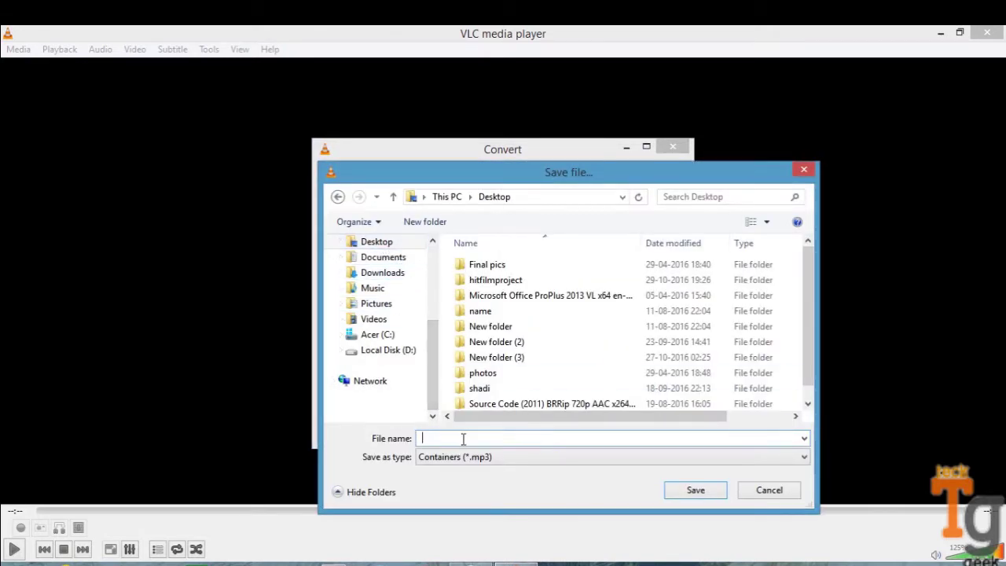
{"action": "type", "text": "noi"}
{"action": "type", "text": "se"}
{"action": "left_click", "coordinate": [694, 492]}
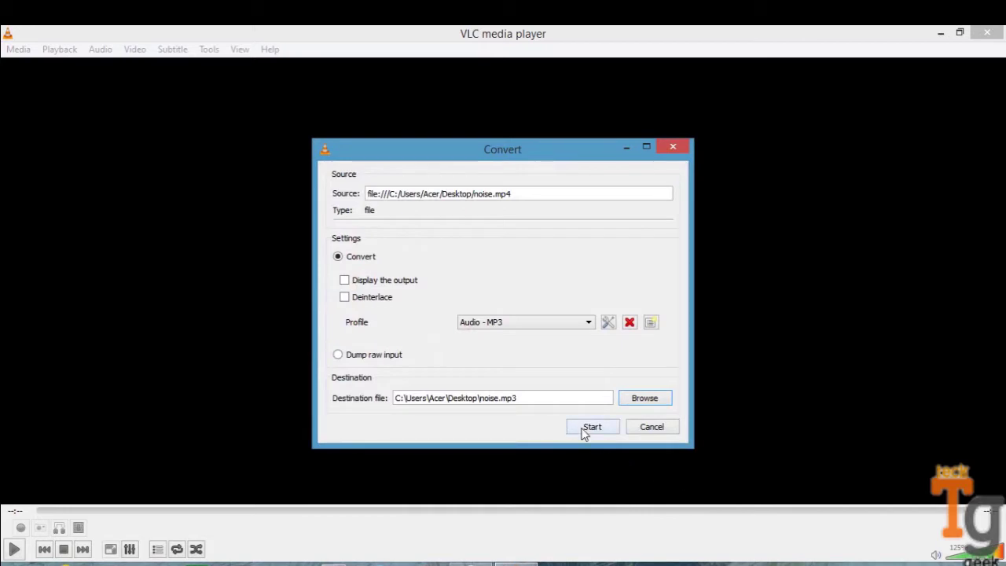
{"action": "left_click", "coordinate": [585, 434]}
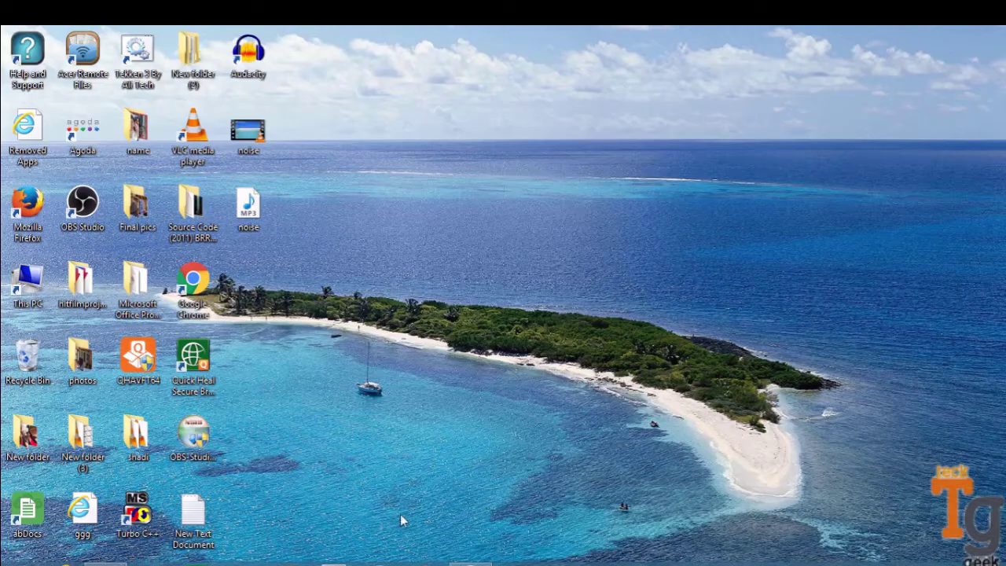
Step: Search 'audacity' in Chrome and open the official Audacity website
{"action": "left_click", "coordinate": [424, 563]}
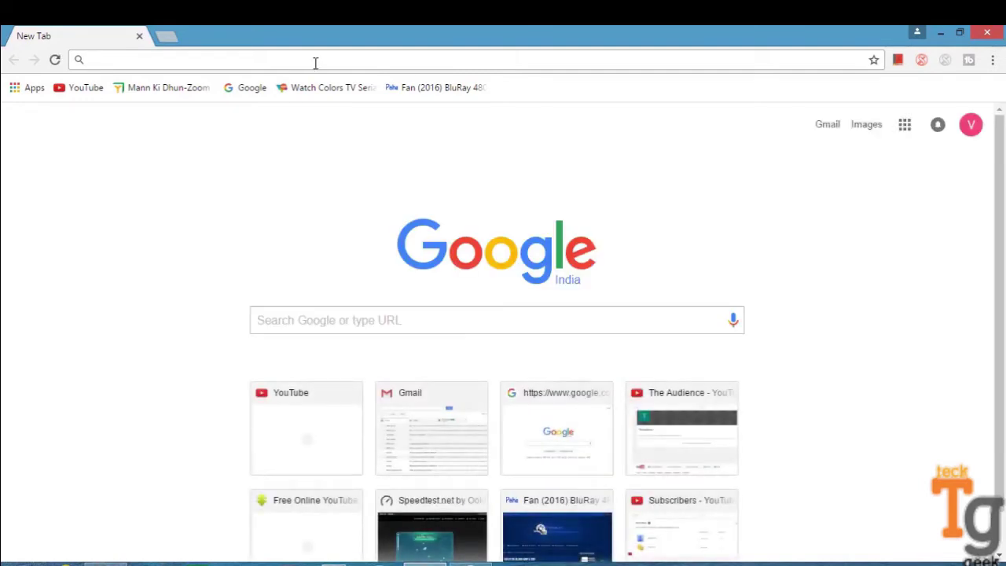
{"action": "type", "text": "au"}
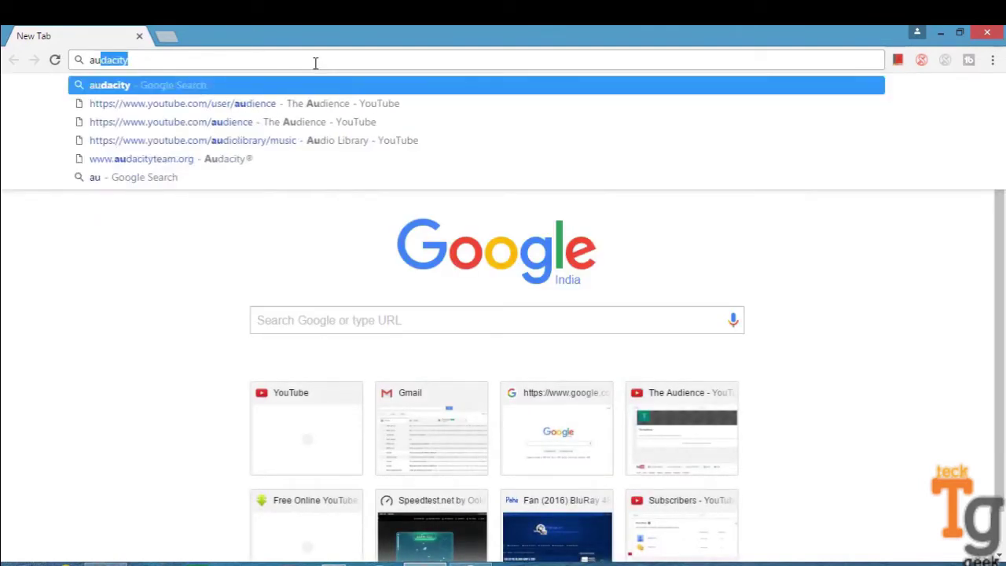
{"action": "type", "text": "dacity"}
{"action": "key", "text": "Return"}
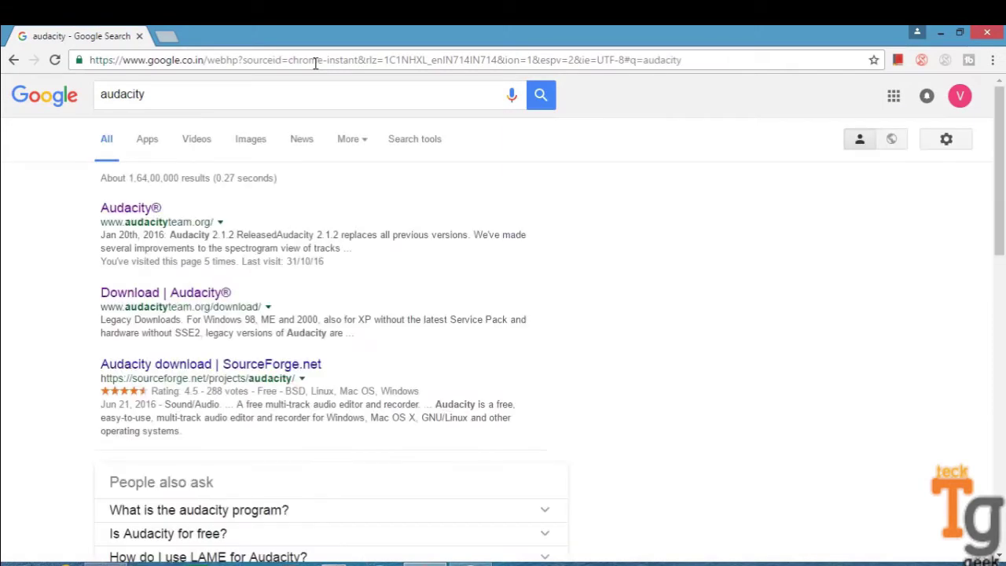
{"action": "left_click", "coordinate": [137, 208]}
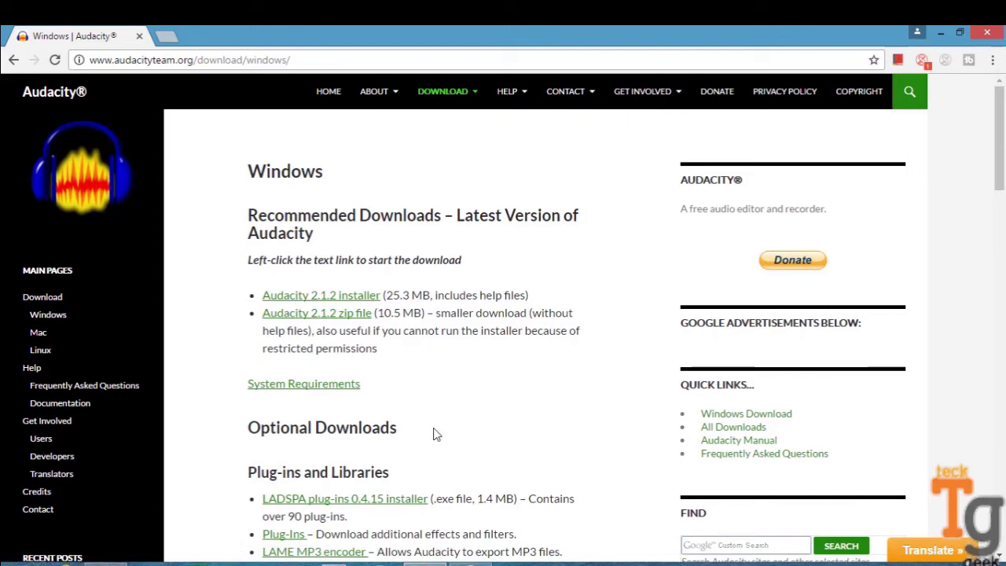
Step: Minimize Chrome, move the Audacity desktop shortcut, and maximize the Audacity window
{"action": "left_click", "coordinate": [938, 31]}
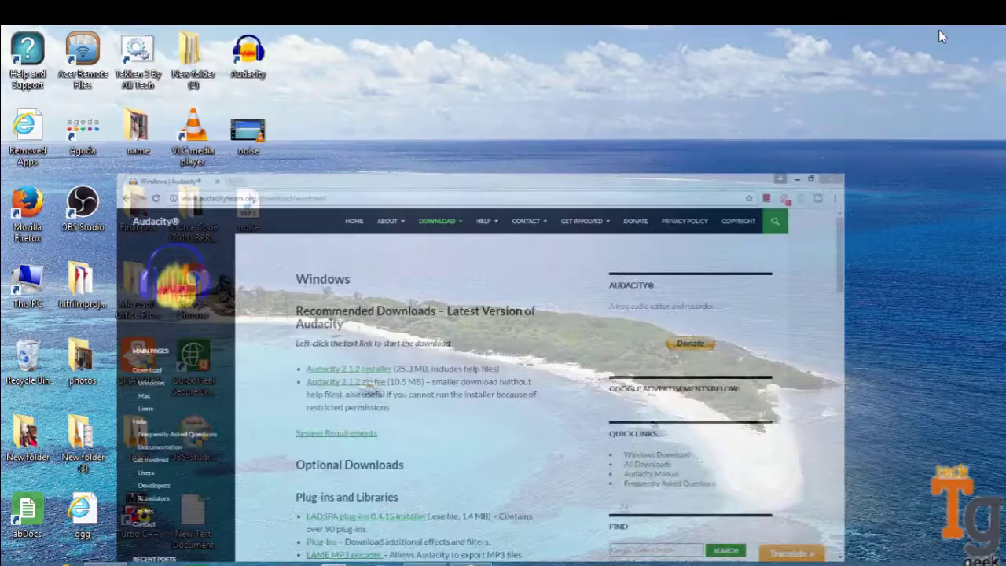
{"action": "mouse_move", "coordinate": [248, 54]}
{"action": "left_mouse_down"}
{"action": "mouse_move", "coordinate": [330, 88]}
{"action": "mouse_move", "coordinate": [442, 169]}
{"action": "left_mouse_up"}
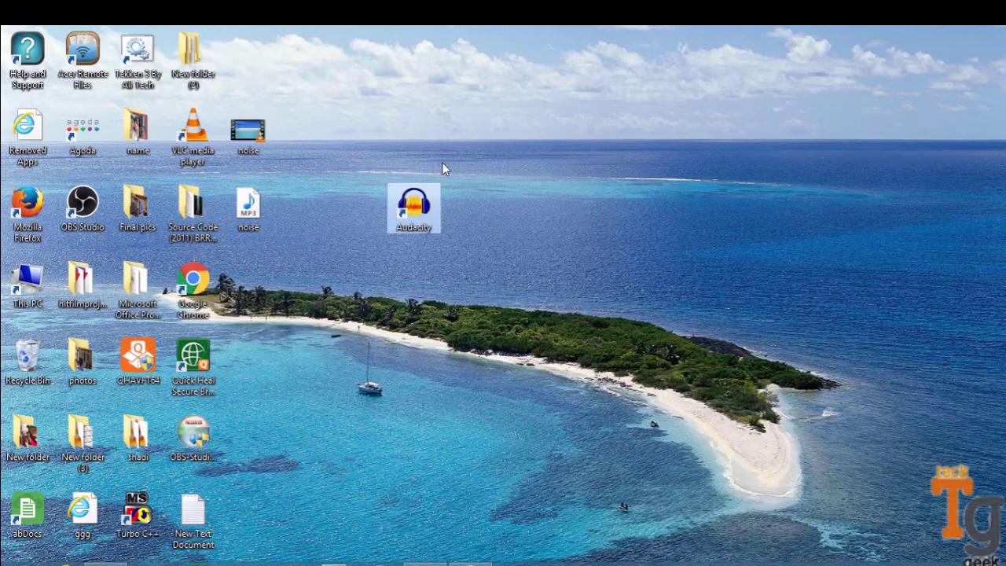
{"action": "left_click", "coordinate": [511, 160]}
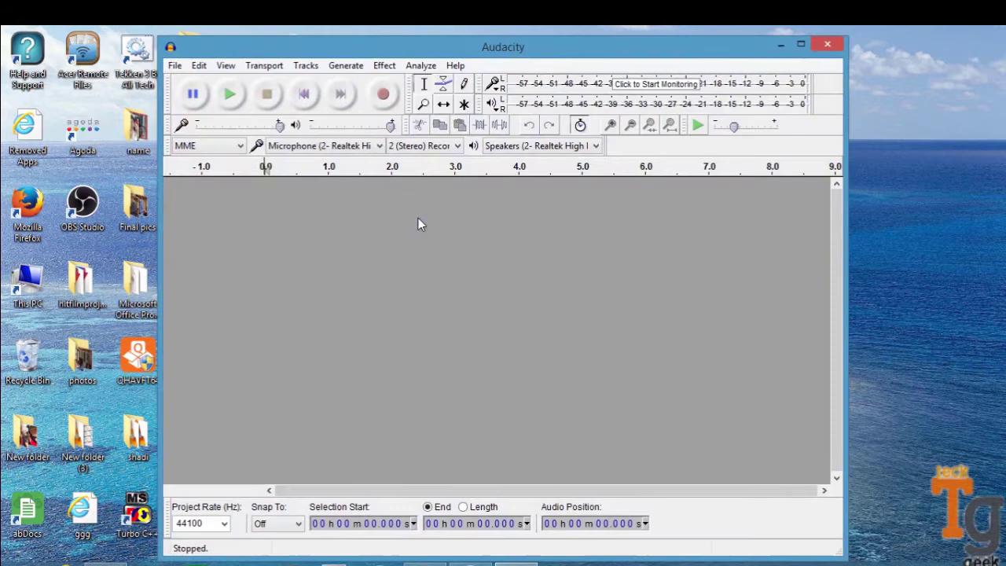
{"action": "left_click", "coordinate": [801, 45]}
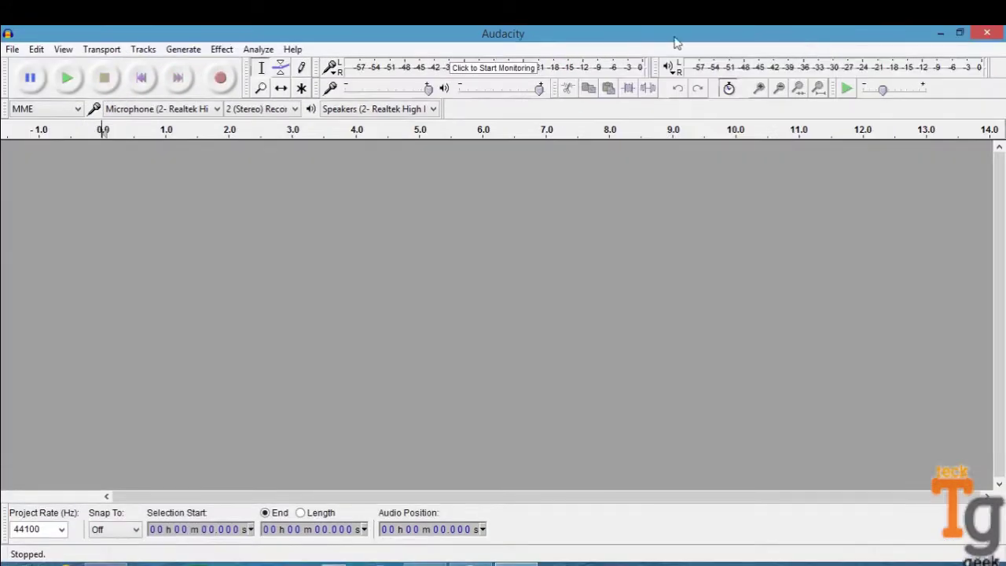
Step: Import noise.mp3 from the Desktop via File > Import > Audio
{"action": "left_click", "coordinate": [12, 49]}
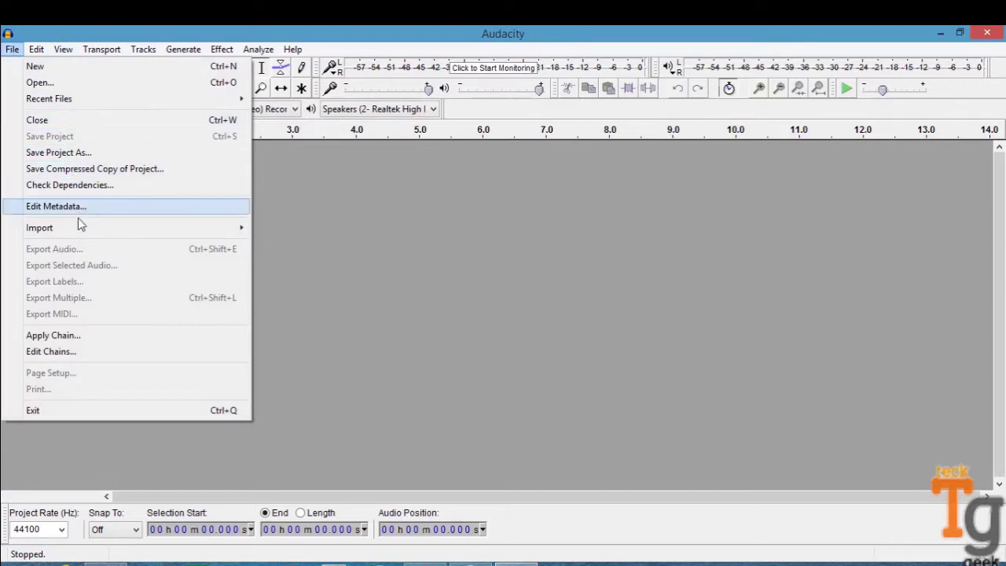
{"action": "mouse_move", "coordinate": [126, 227]}
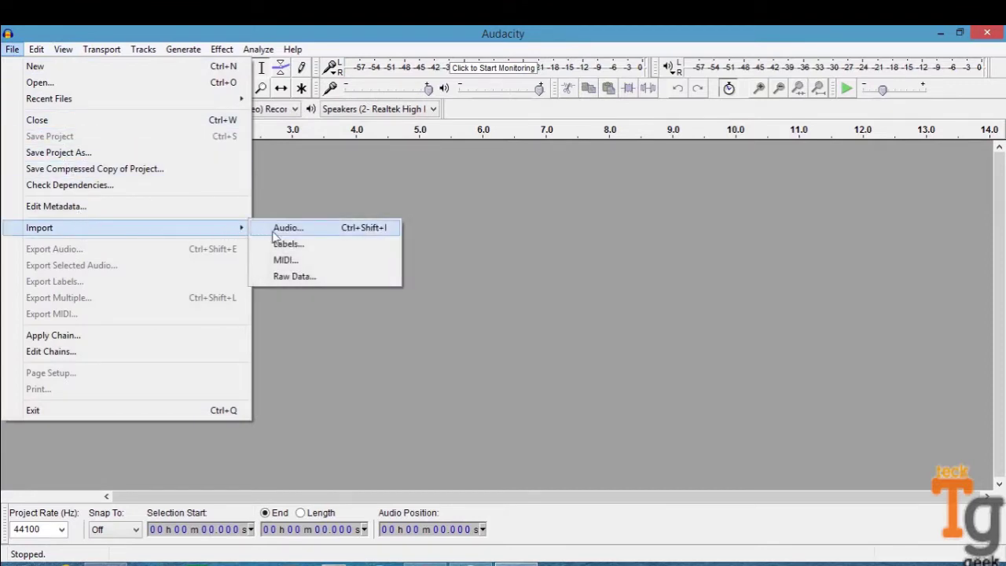
{"action": "left_click", "coordinate": [274, 230]}
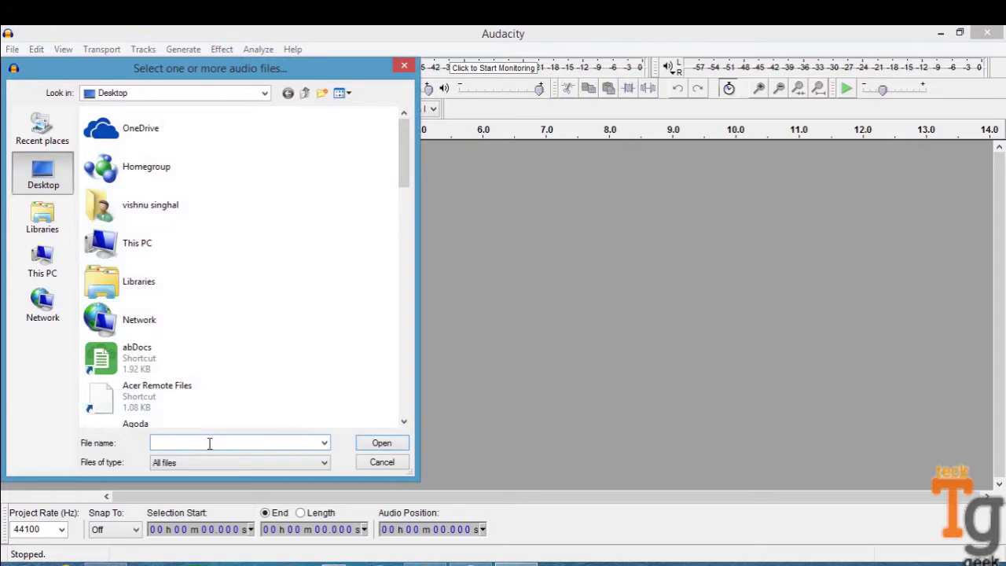
{"action": "type", "text": "n"}
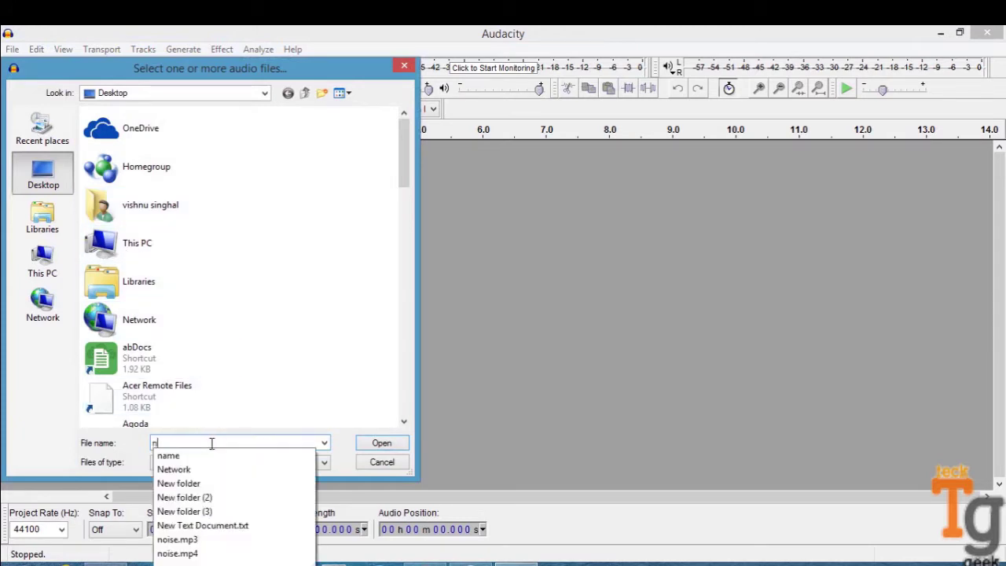
{"action": "type", "text": "oise"}
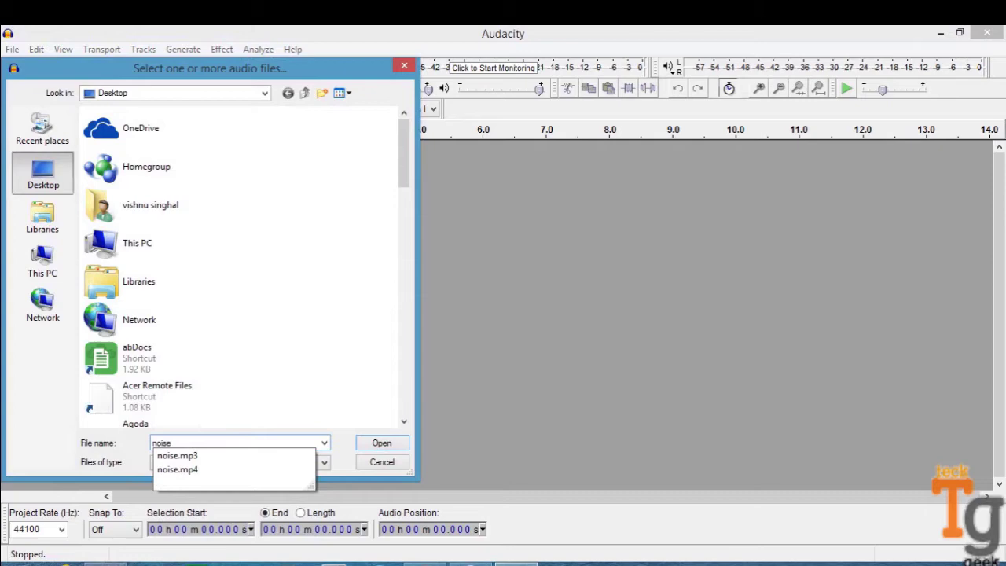
{"action": "left_click", "coordinate": [189, 457]}
{"action": "left_click", "coordinate": [383, 443]}
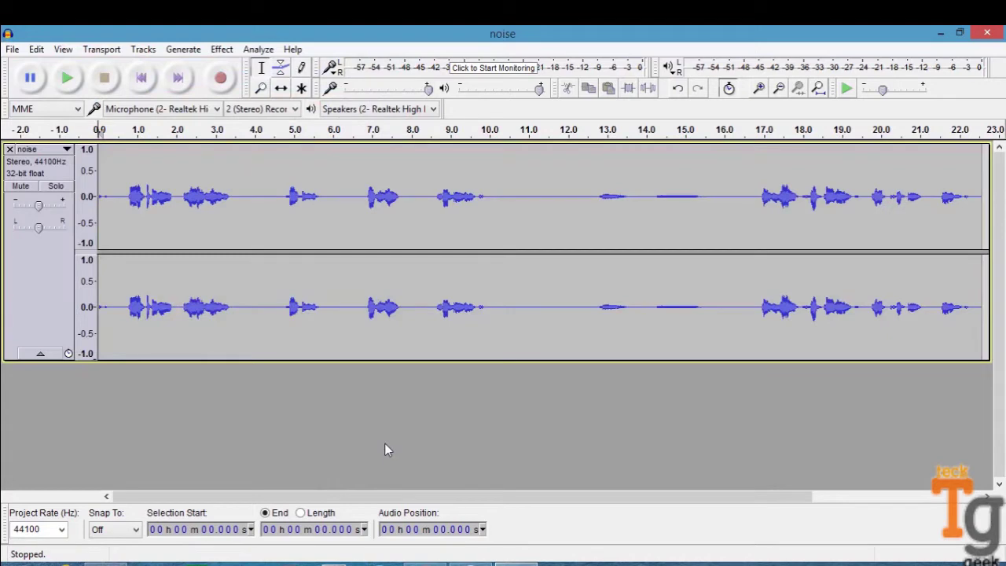
Step: Play the noise track from the start, stop it, and select the 12.2–15.8 s quiet stretch
{"action": "left_click", "coordinate": [114, 153]}
{"action": "key", "text": "space"}
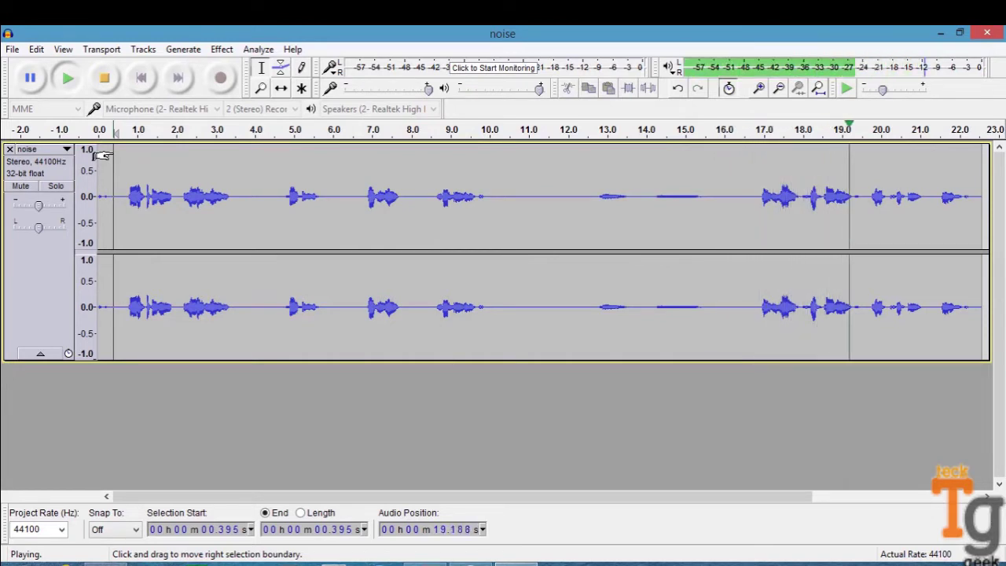
{"action": "key", "text": "space"}
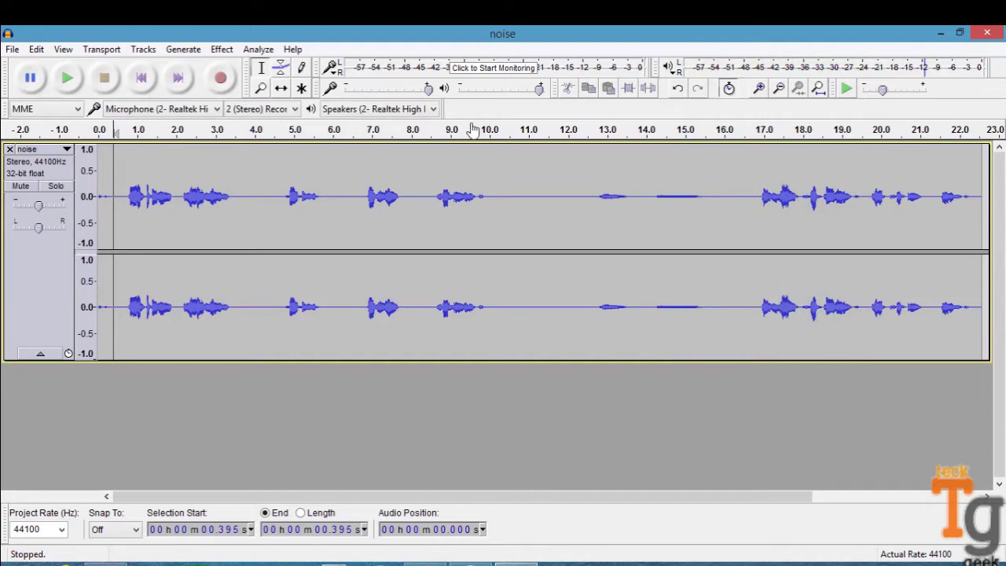
{"action": "left_click_drag", "start_coordinate": [575, 155], "coordinate": [717, 185]}
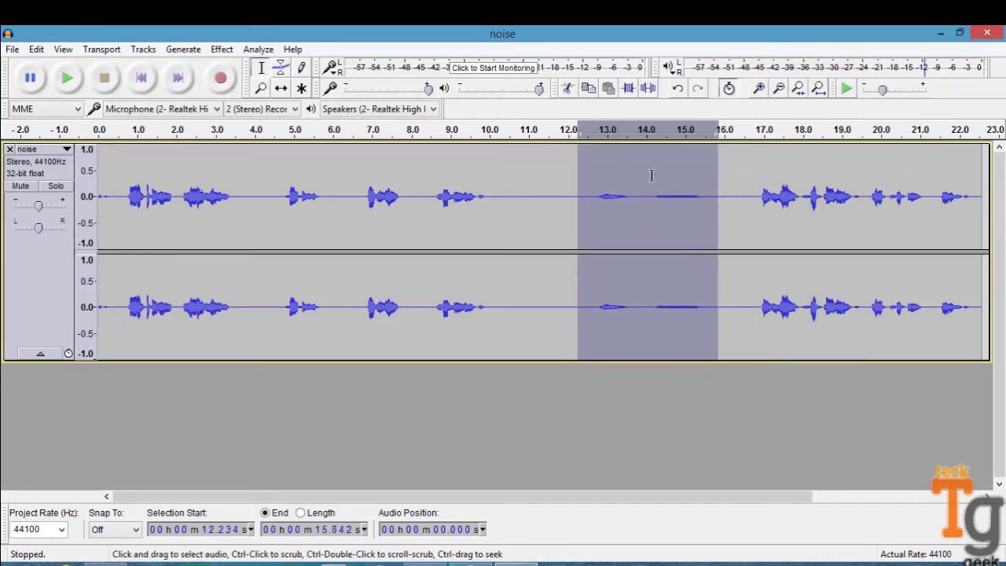
Step: Fade out the selected stretch and capture it as the Noise Reduction noise profile
{"action": "left_click", "coordinate": [221, 50]}
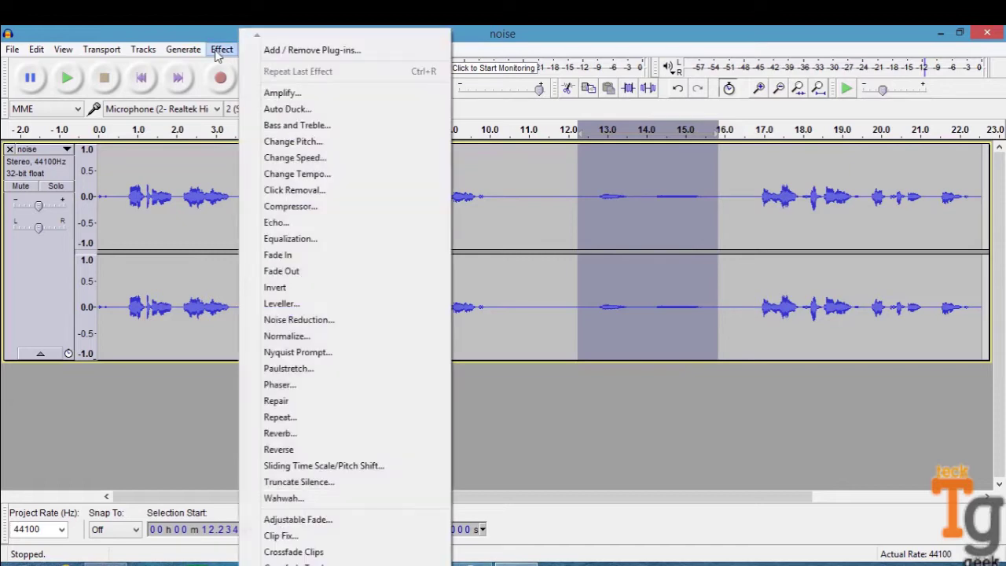
{"action": "left_click", "coordinate": [330, 271]}
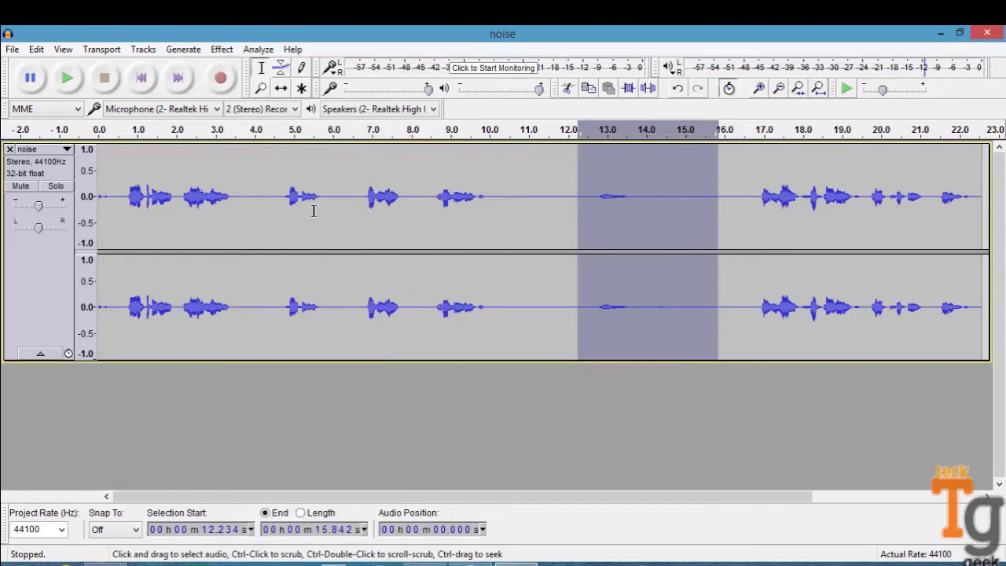
{"action": "left_click", "coordinate": [221, 49]}
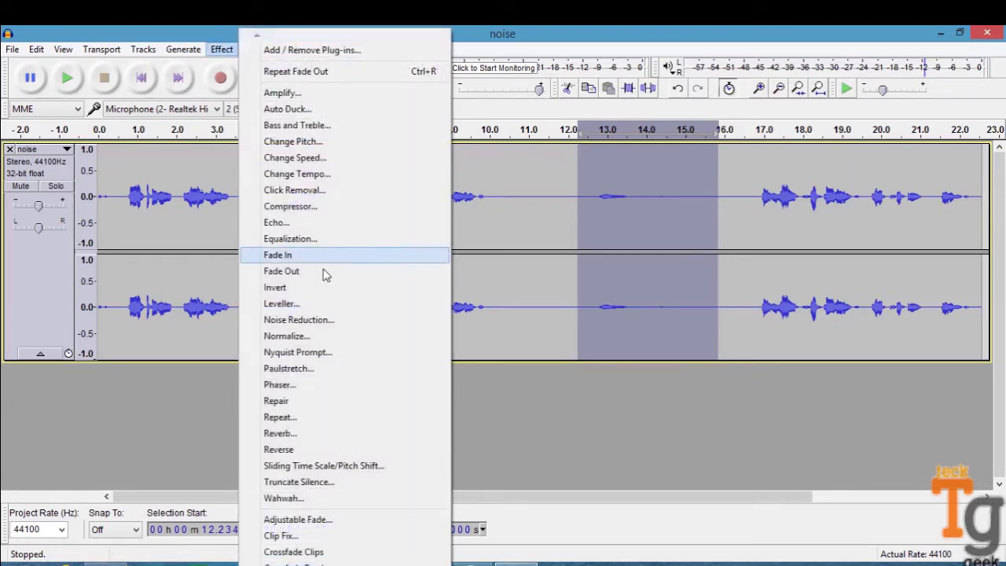
{"action": "left_click", "coordinate": [330, 327]}
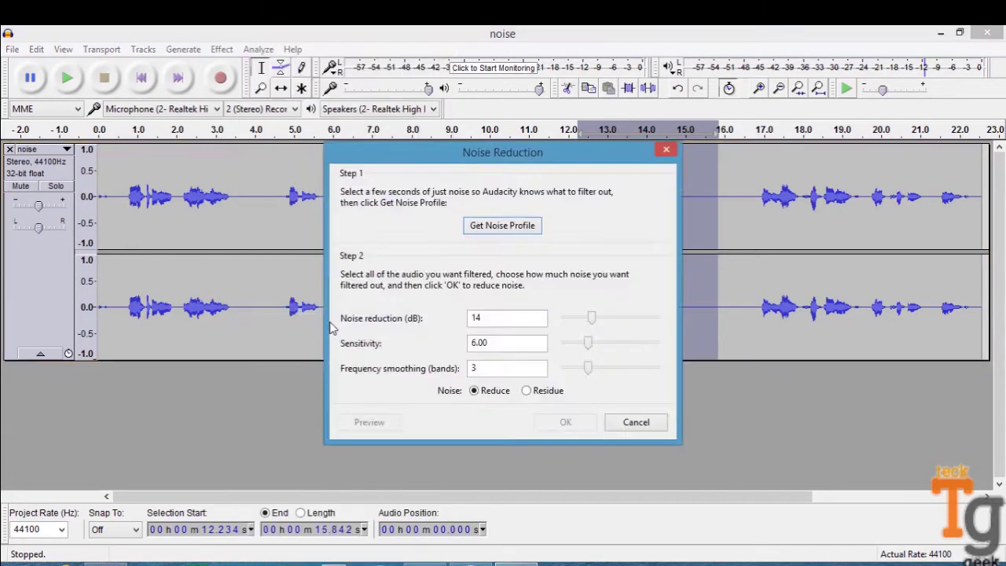
{"action": "left_click", "coordinate": [502, 227]}
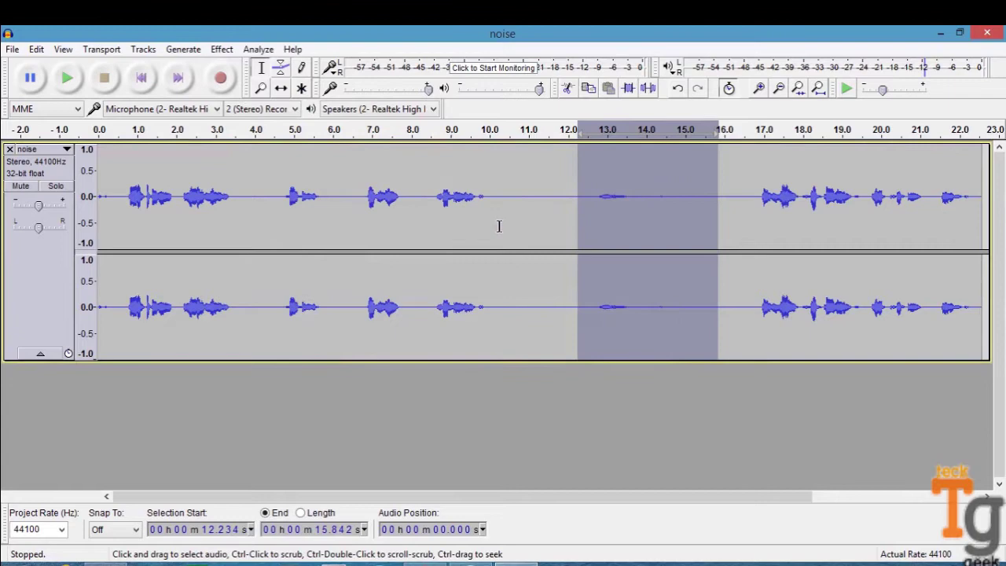
{"action": "left_click", "coordinate": [618, 213]}
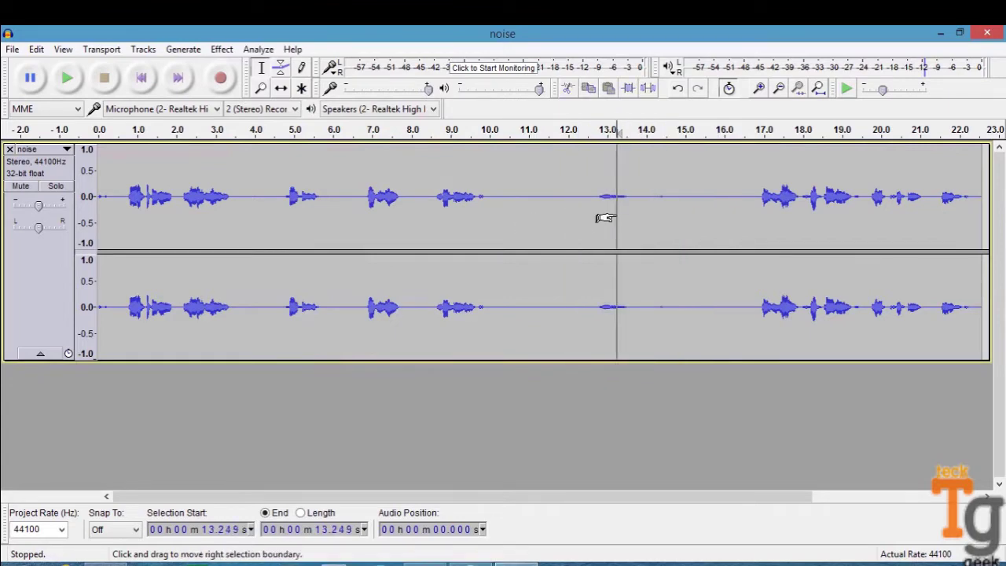
Step: Apply Noise Reduction (14 dB, sensitivity 6.00, 3-band smoothing) to the whole track
{"action": "key", "text": "ctrl+a"}
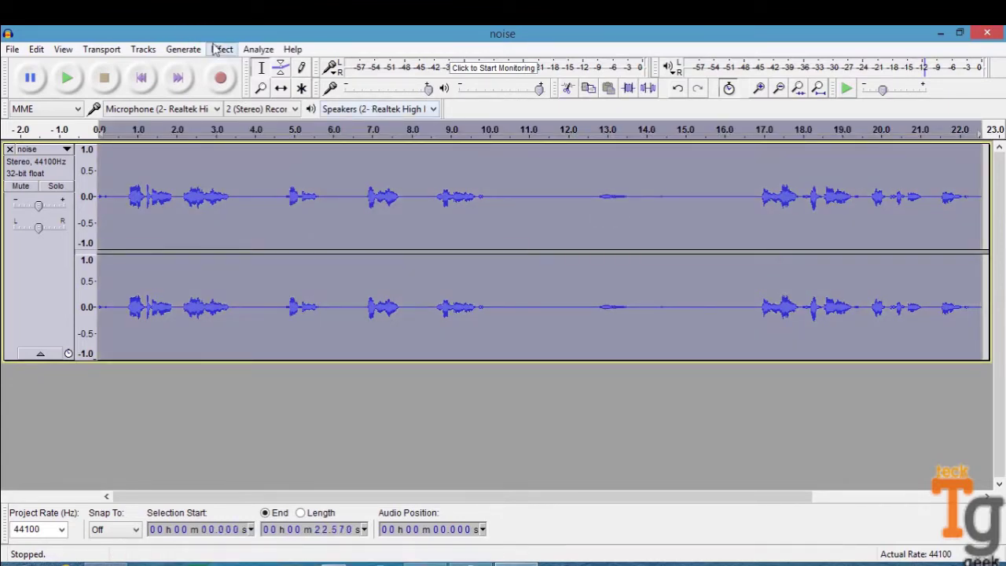
{"action": "left_click", "coordinate": [220, 51]}
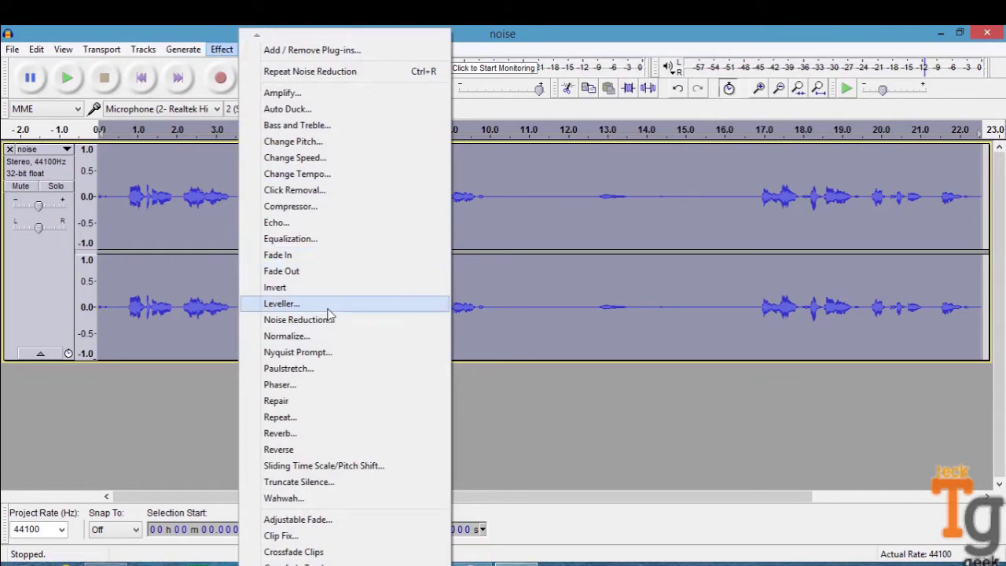
{"action": "left_click", "coordinate": [332, 330]}
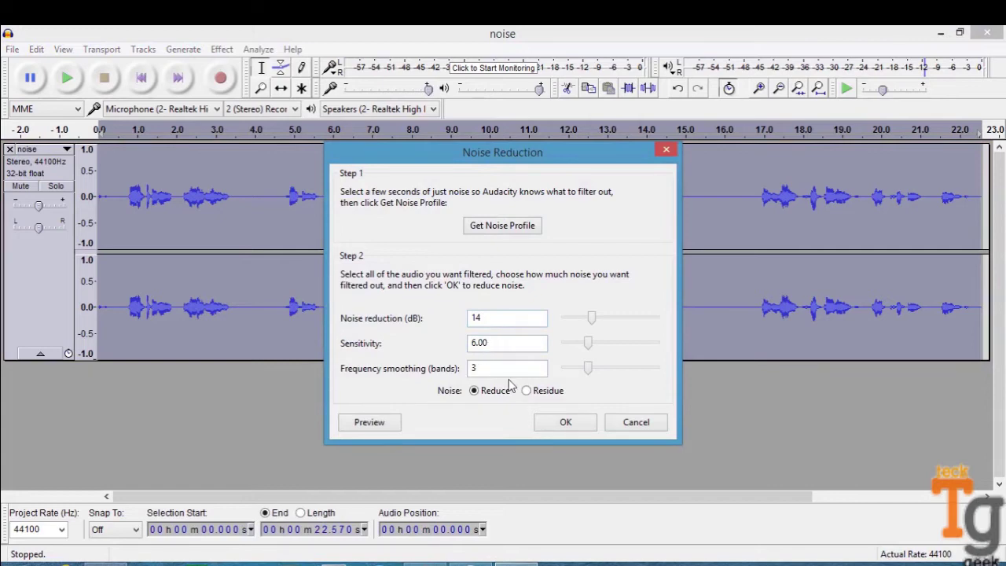
{"action": "left_click", "coordinate": [566, 423]}
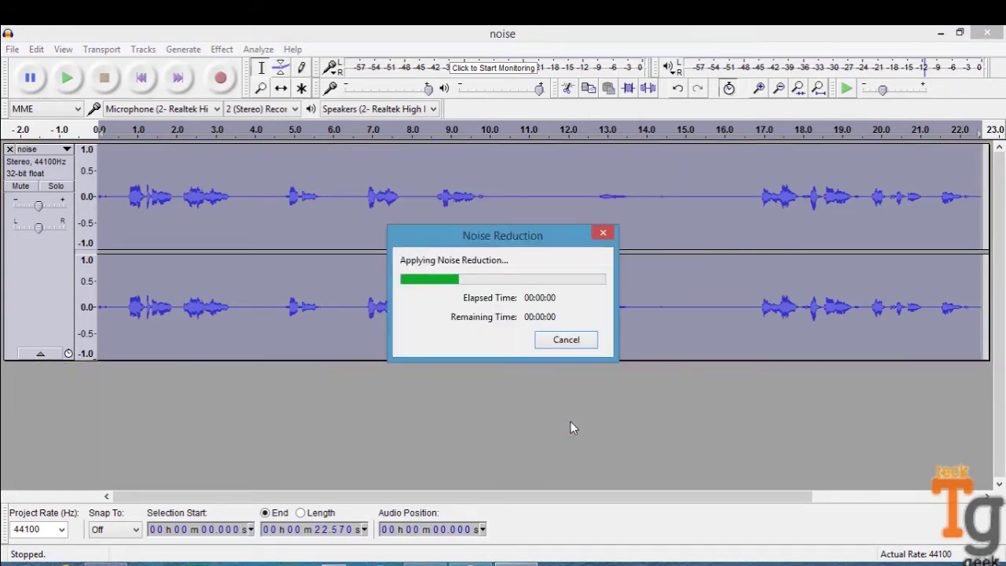
{"action": "left_click", "coordinate": [586, 228]}
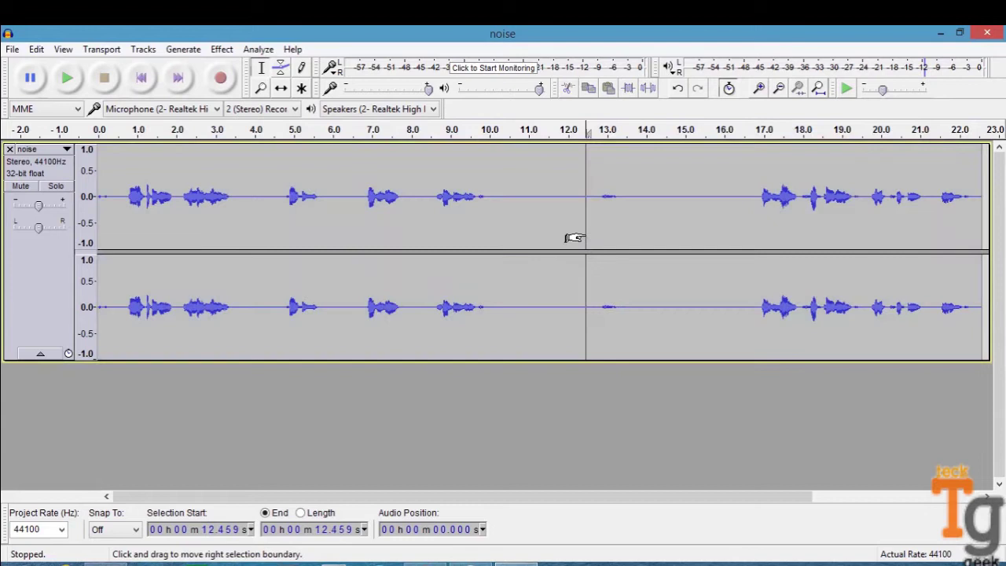
Step: Replay the cleaned audio from about 12 s and select 12.0–14.6 s
{"action": "left_click", "coordinate": [565, 181]}
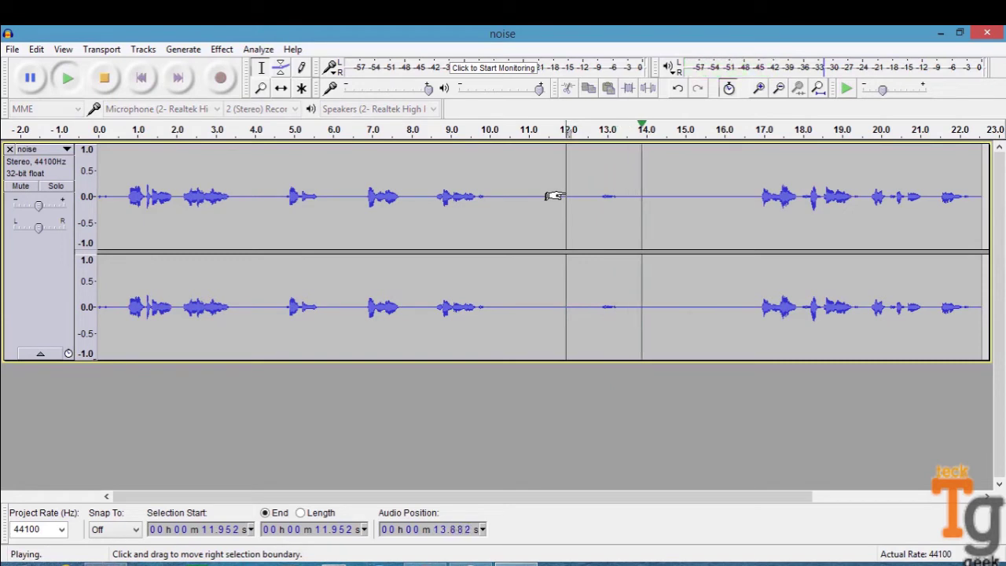
{"action": "key", "text": "space"}
{"action": "key", "text": "space"}
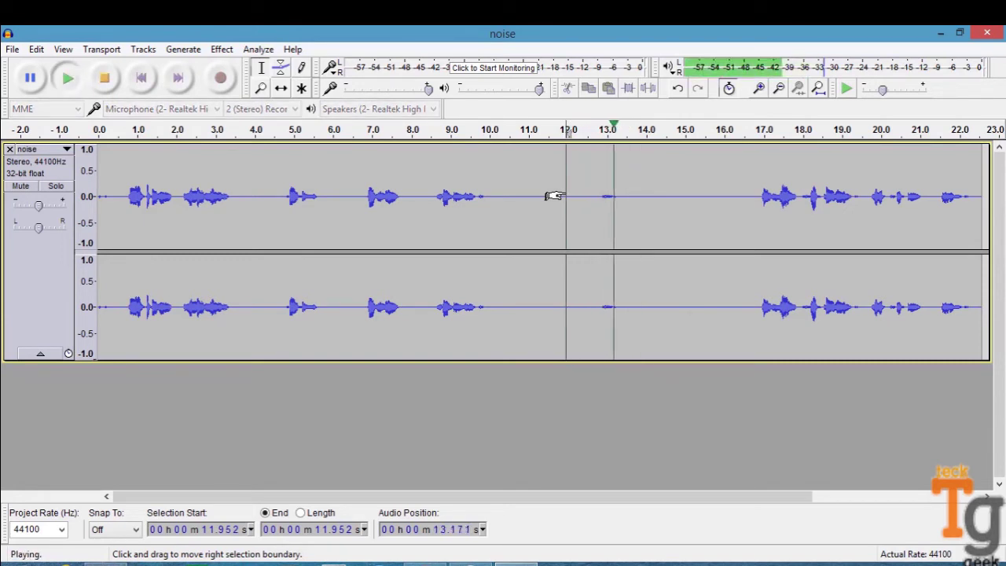
{"action": "key", "text": "space"}
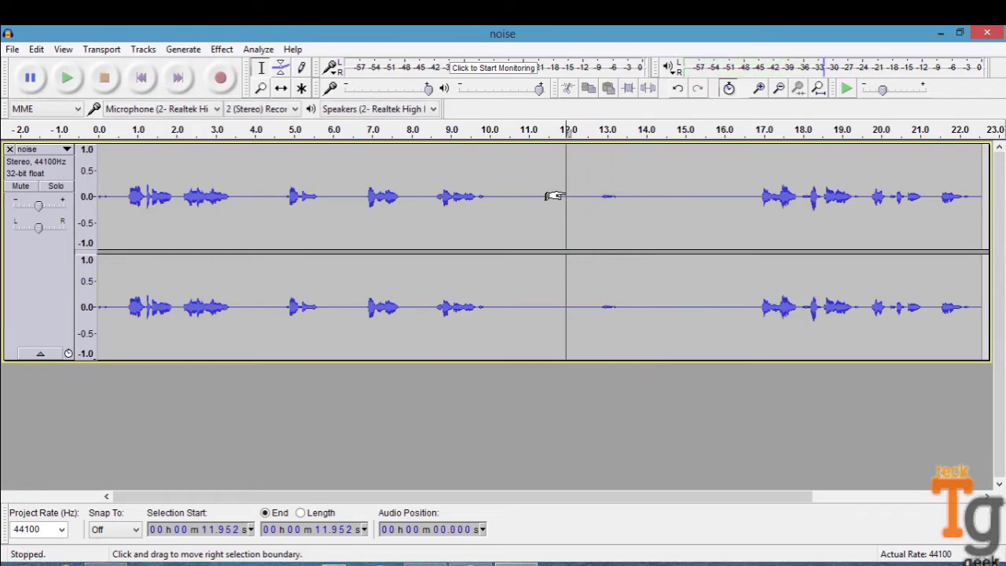
{"action": "left_click_drag", "start_coordinate": [565, 185], "coordinate": [657, 180]}
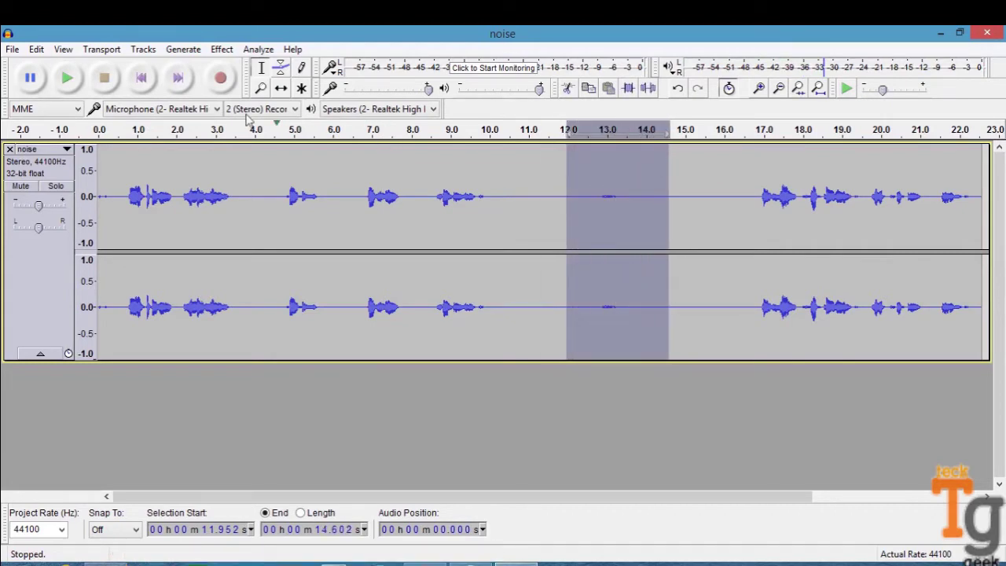
Step: Capture a new noise profile from the 12–14.6 s selection
{"action": "left_click", "coordinate": [222, 48]}
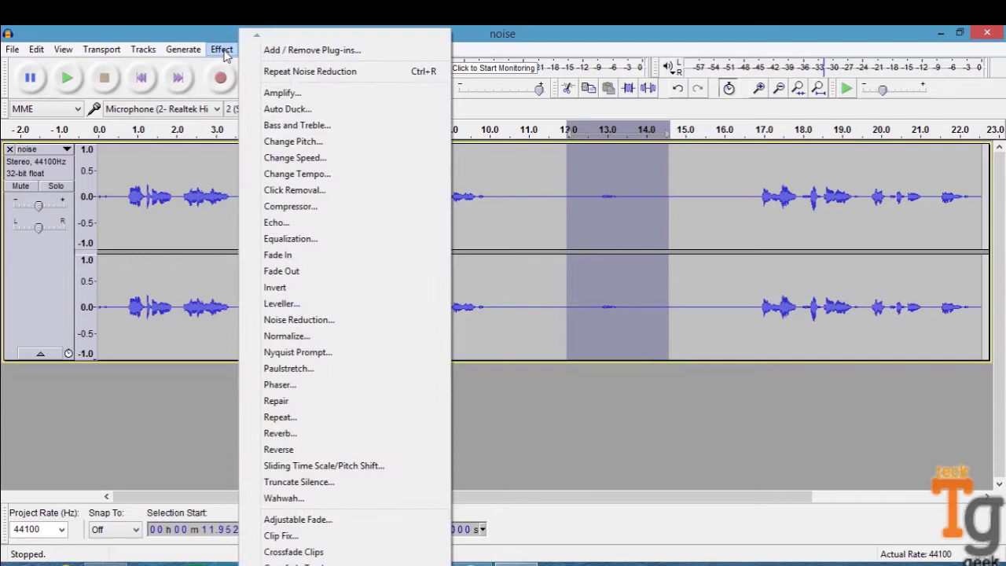
{"action": "left_click", "coordinate": [333, 328]}
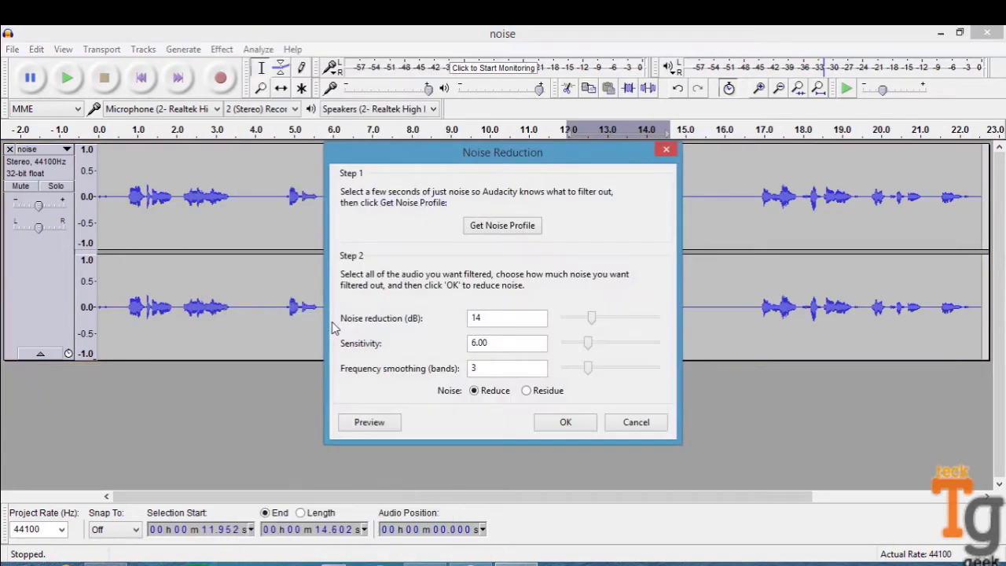
{"action": "left_click", "coordinate": [509, 226]}
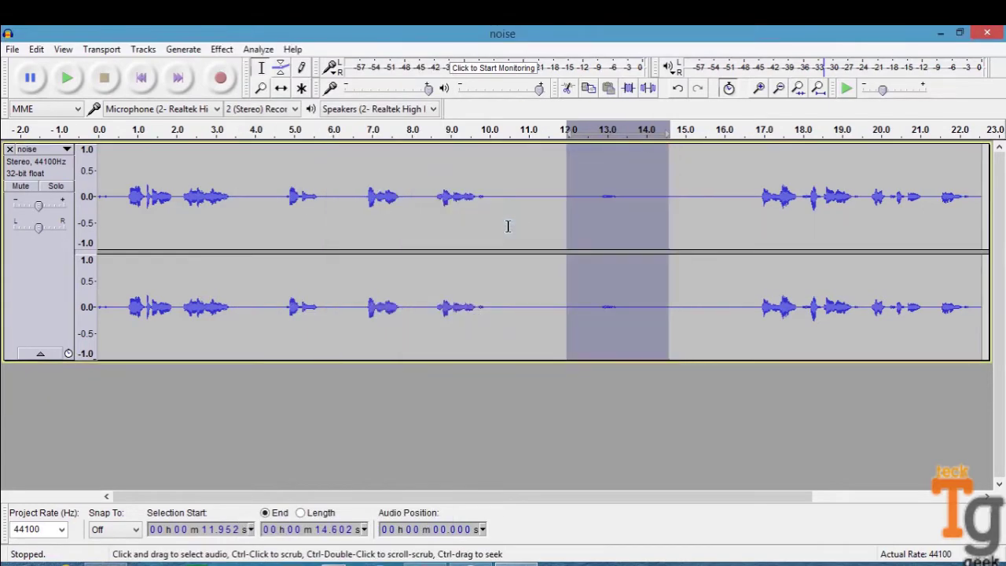
Step: Select the whole track and apply Noise Reduction to it a second time
{"action": "double_click", "coordinate": [597, 186]}
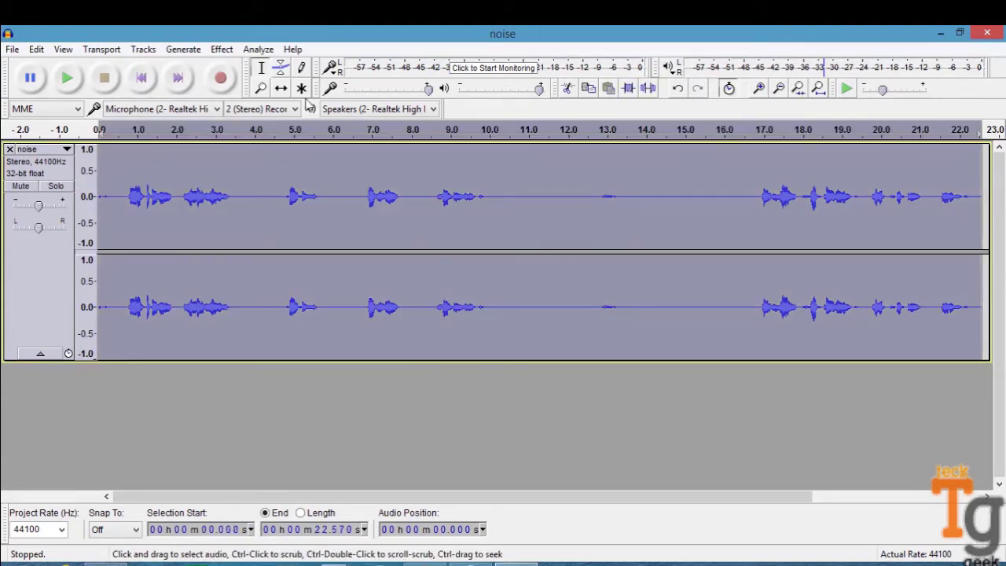
{"action": "left_click", "coordinate": [221, 50]}
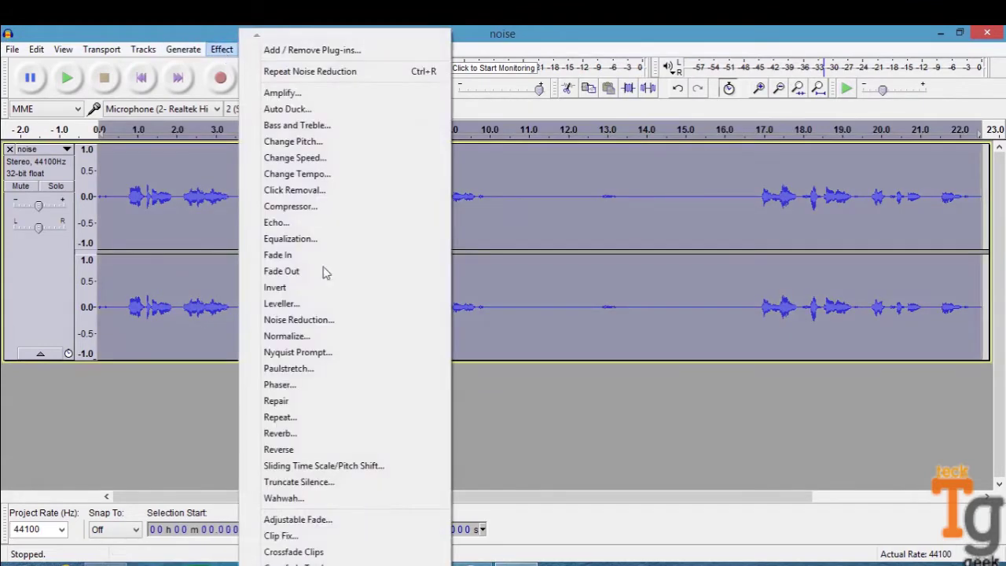
{"action": "left_click", "coordinate": [347, 320]}
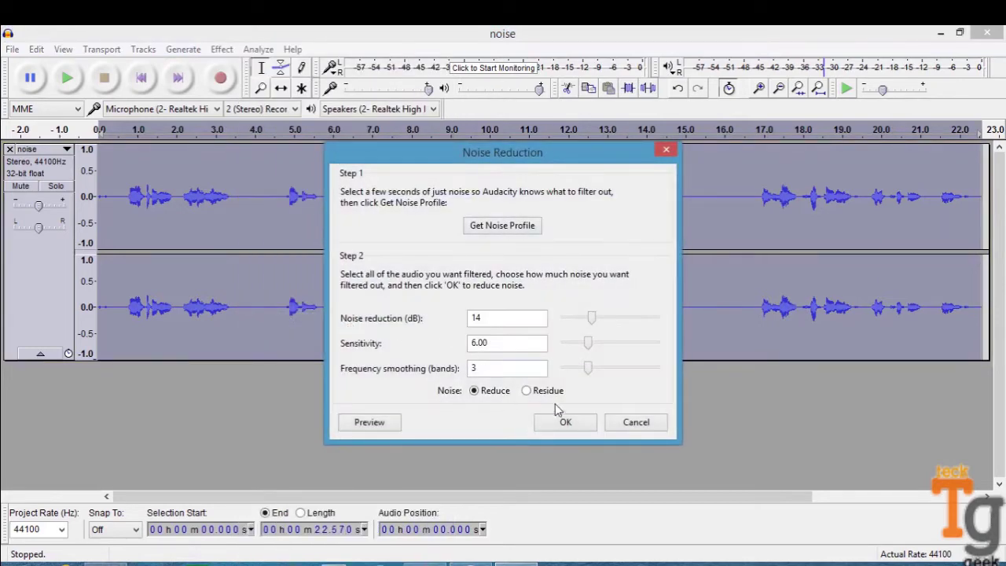
{"action": "left_click", "coordinate": [560, 414]}
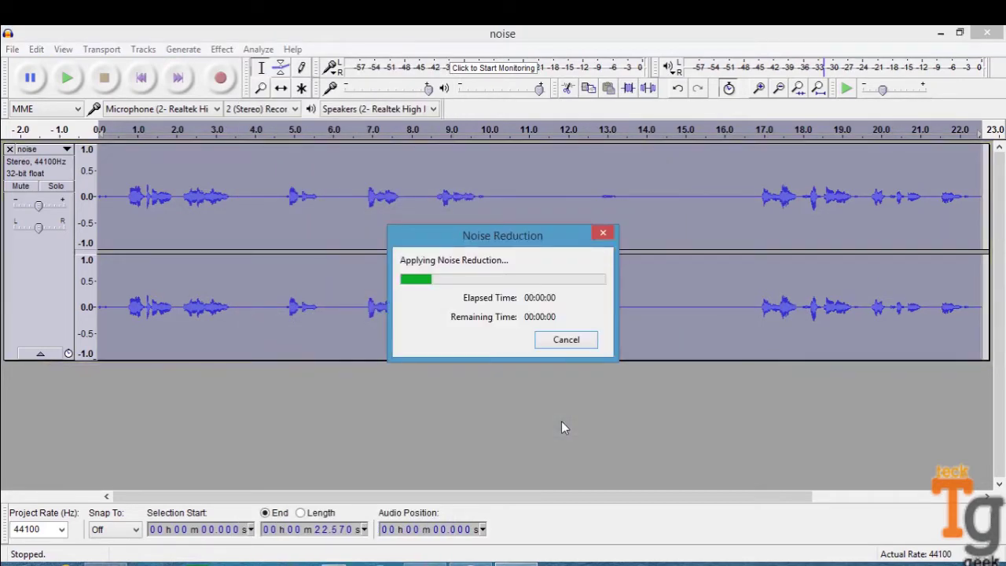
{"action": "left_click", "coordinate": [574, 246]}
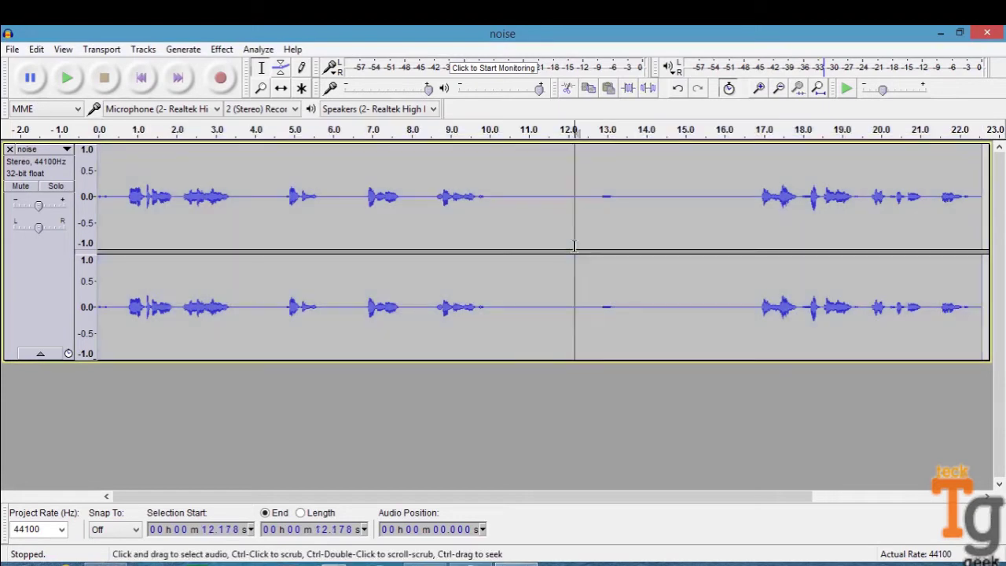
Step: Select the 12.2–14.6 s stretch and capture it as the noise profile
{"action": "left_click_drag", "start_coordinate": [578, 192], "coordinate": [668, 197]}
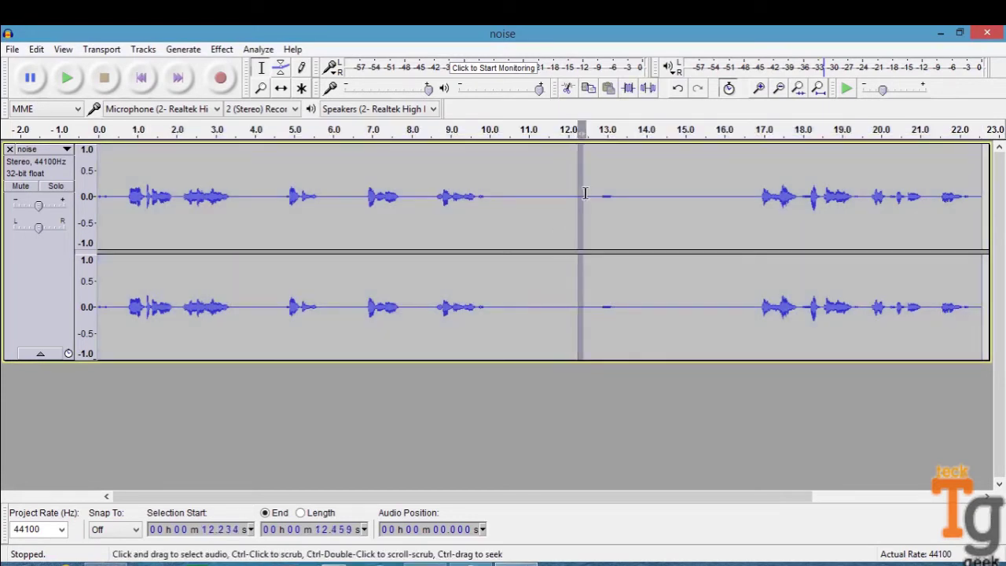
{"action": "left_click", "coordinate": [221, 48]}
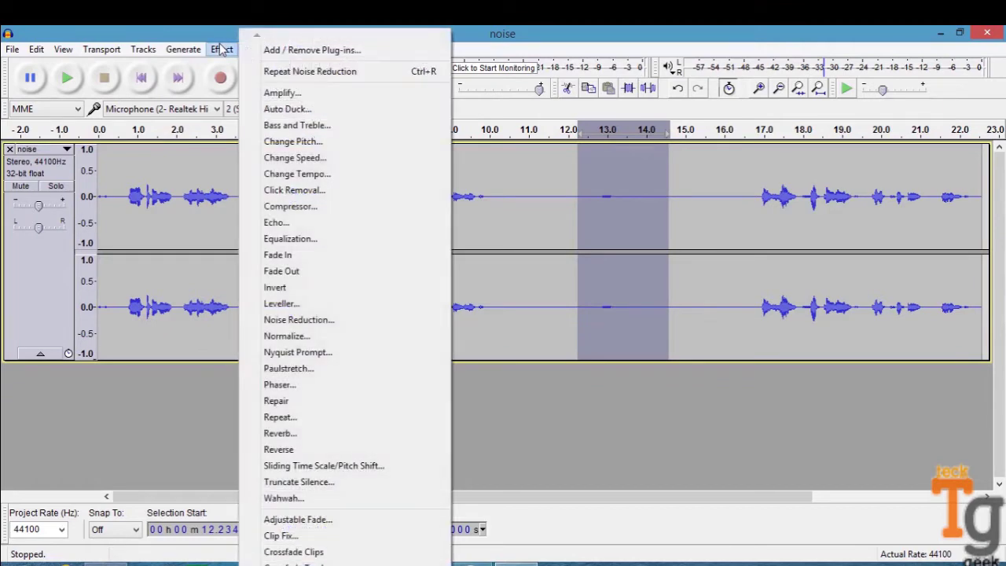
{"action": "left_click", "coordinate": [325, 319]}
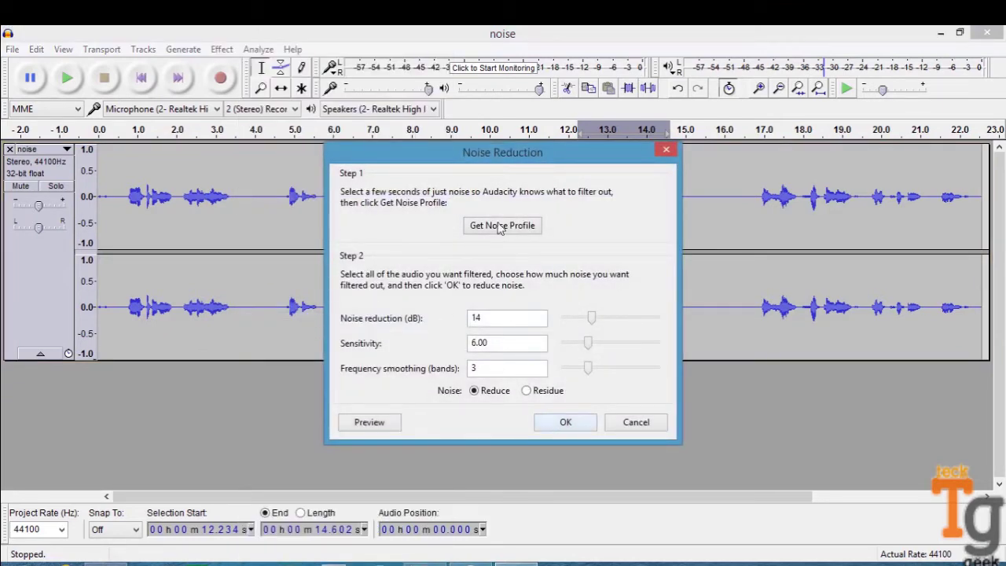
{"action": "left_click", "coordinate": [502, 226]}
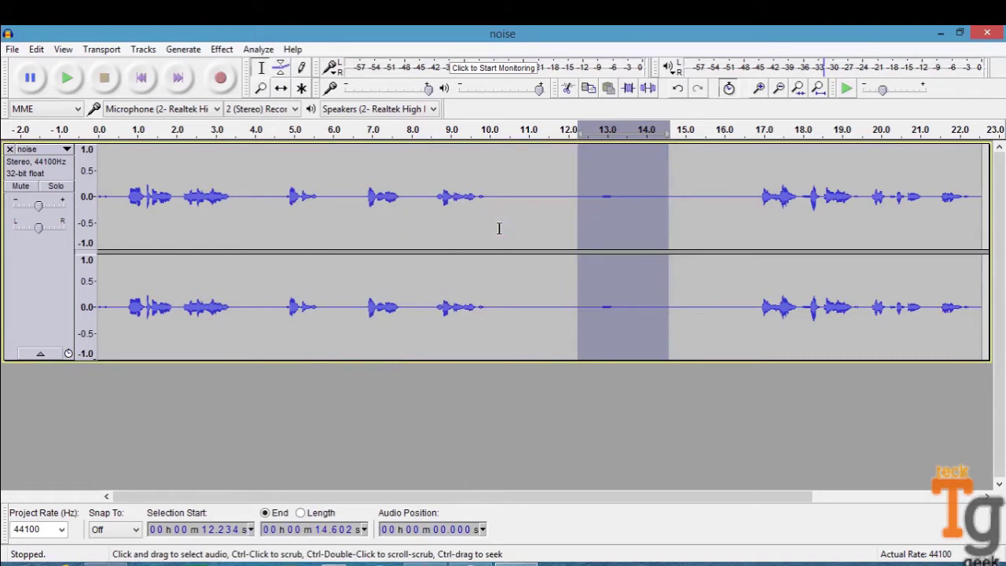
Step: Run Noise Reduction over the entire track a third time
{"action": "key", "text": "ctrl+a"}
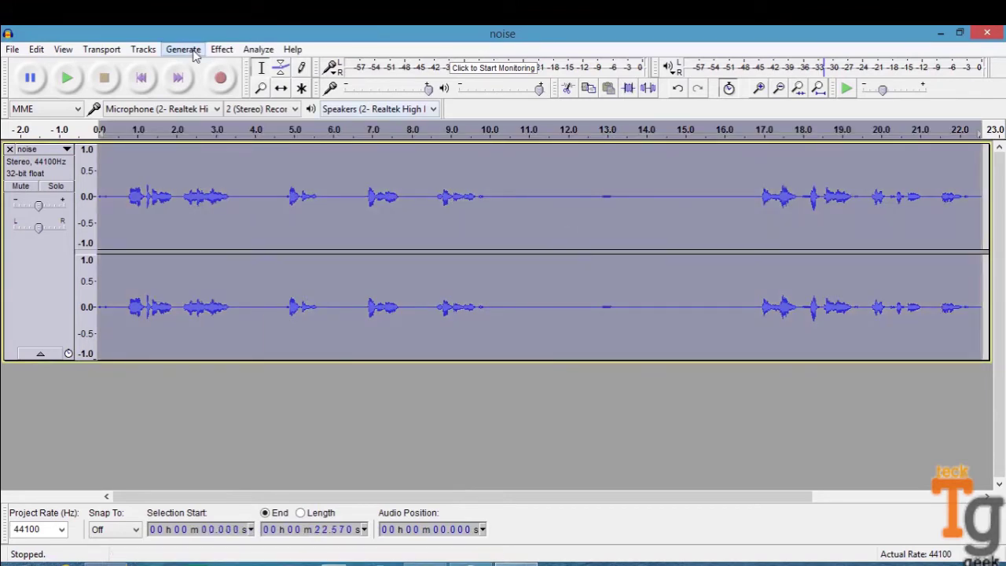
{"action": "left_click", "coordinate": [221, 49]}
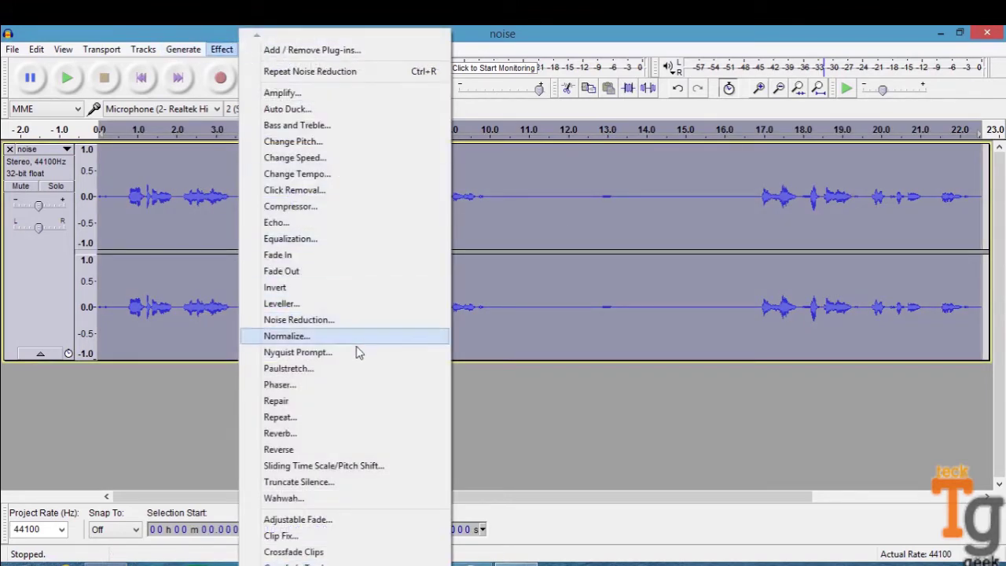
{"action": "left_click", "coordinate": [329, 321]}
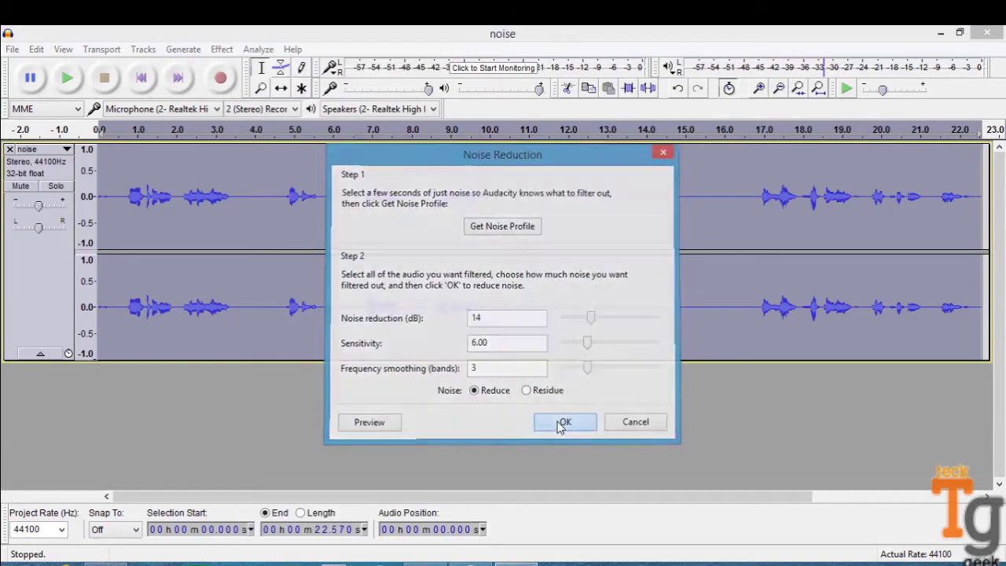
{"action": "left_click", "coordinate": [558, 422]}
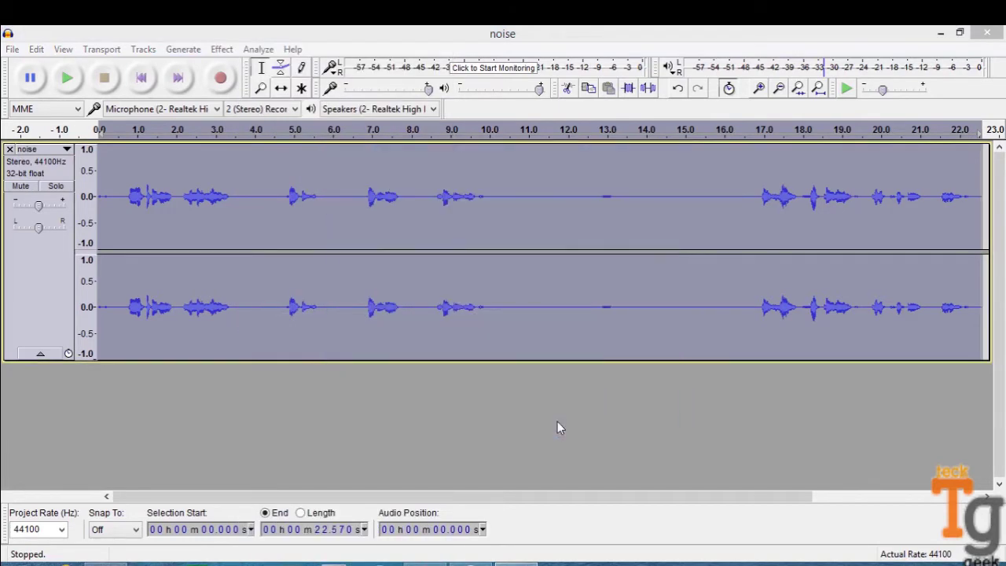
{"action": "left_click", "coordinate": [555, 210]}
{"action": "key", "text": "space"}
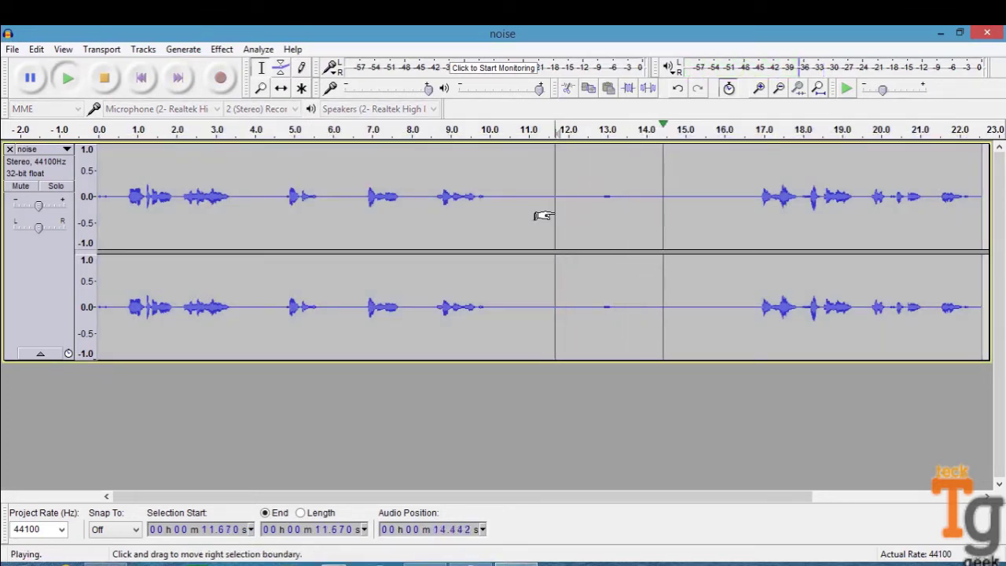
{"action": "key", "text": "space"}
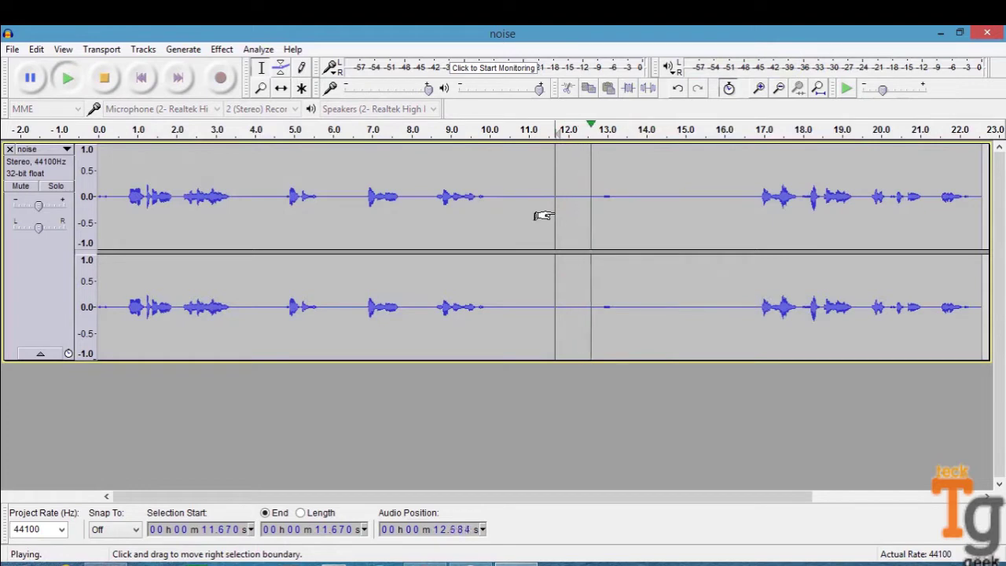
{"action": "key", "text": "space"}
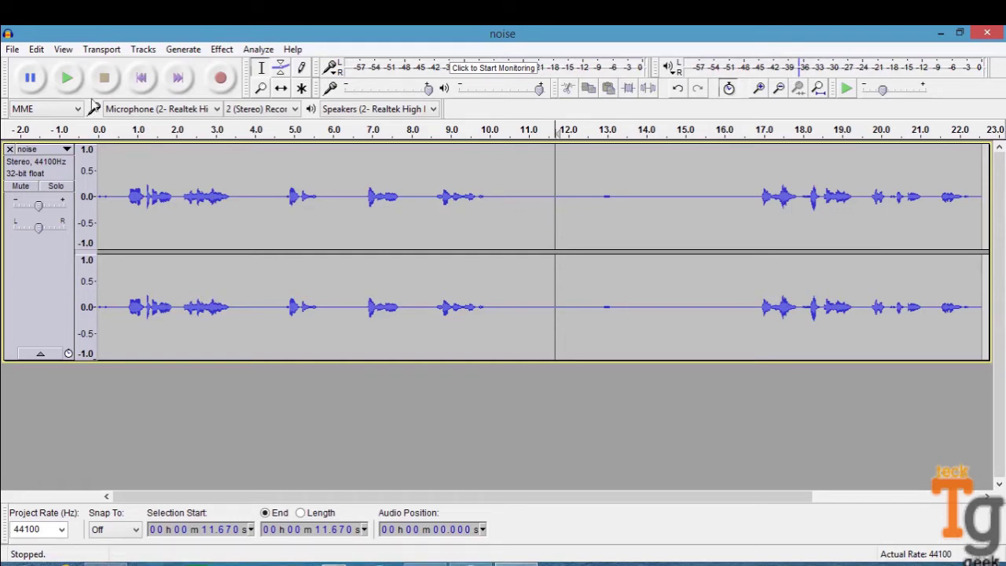
Step: Export the cleaned track as noisefree MP3 to the Desktop, leaving metadata blank
{"action": "left_click", "coordinate": [10, 49]}
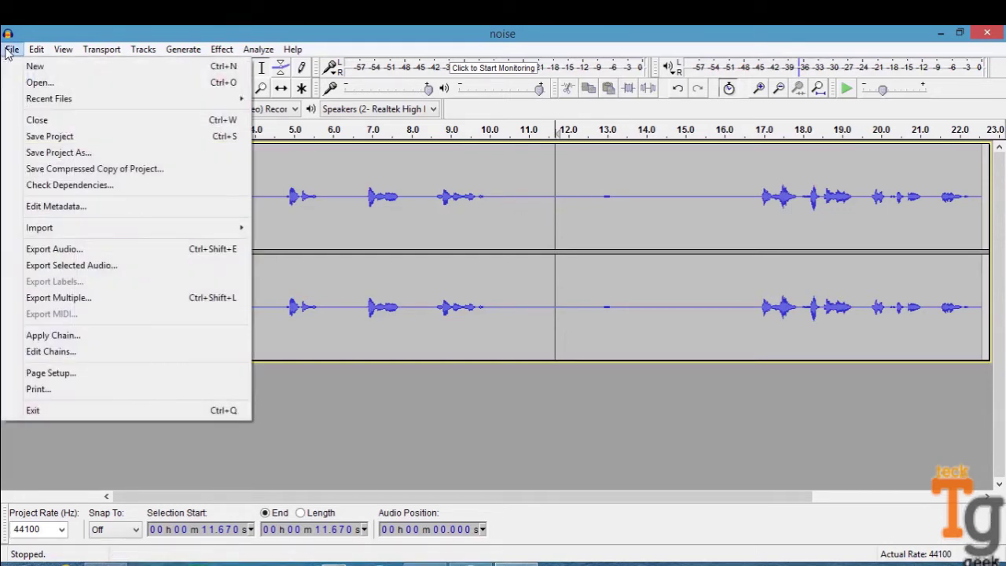
{"action": "left_click", "coordinate": [104, 248]}
{"action": "type", "text": "noisefree"}
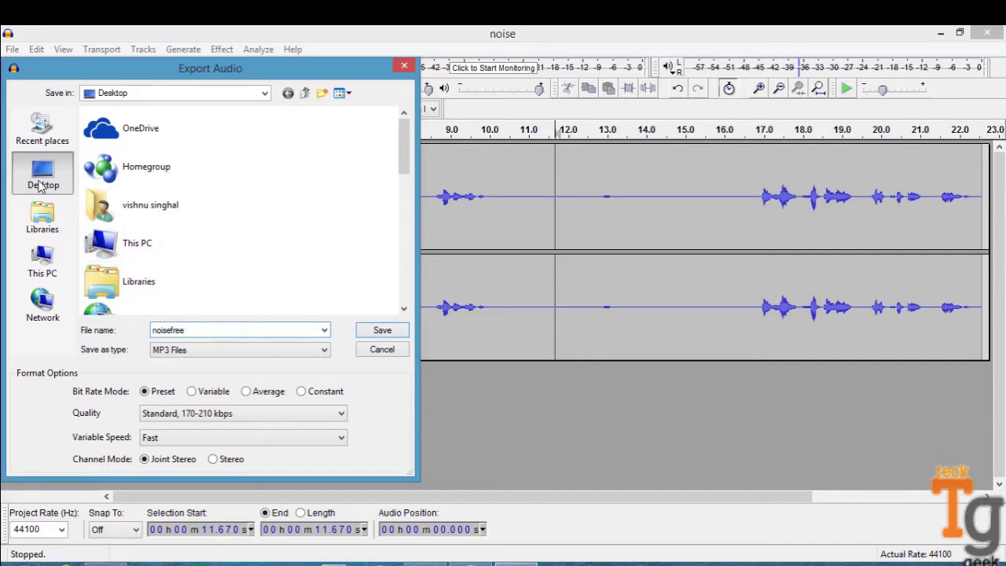
{"action": "left_click", "coordinate": [376, 333]}
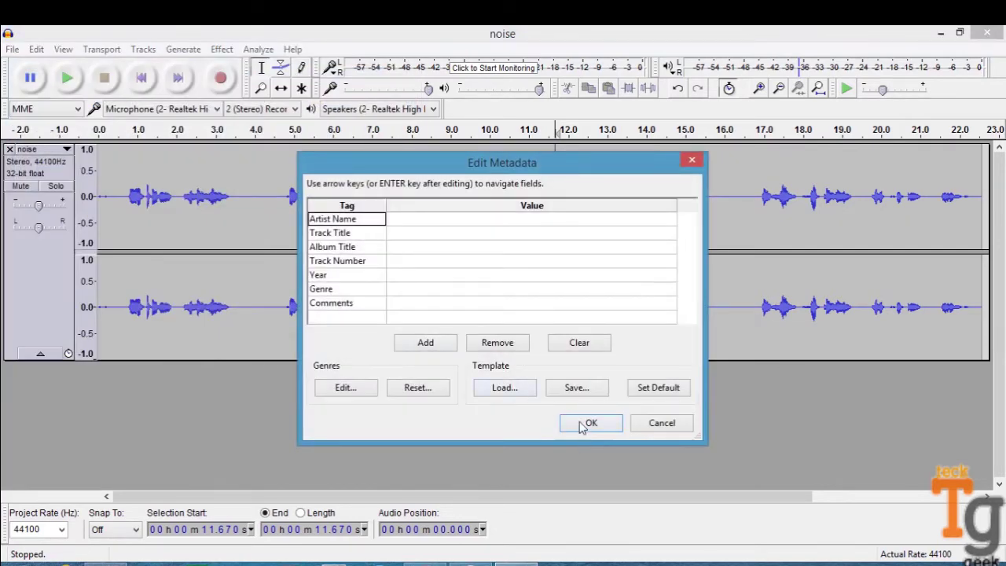
{"action": "left_click", "coordinate": [589, 423]}
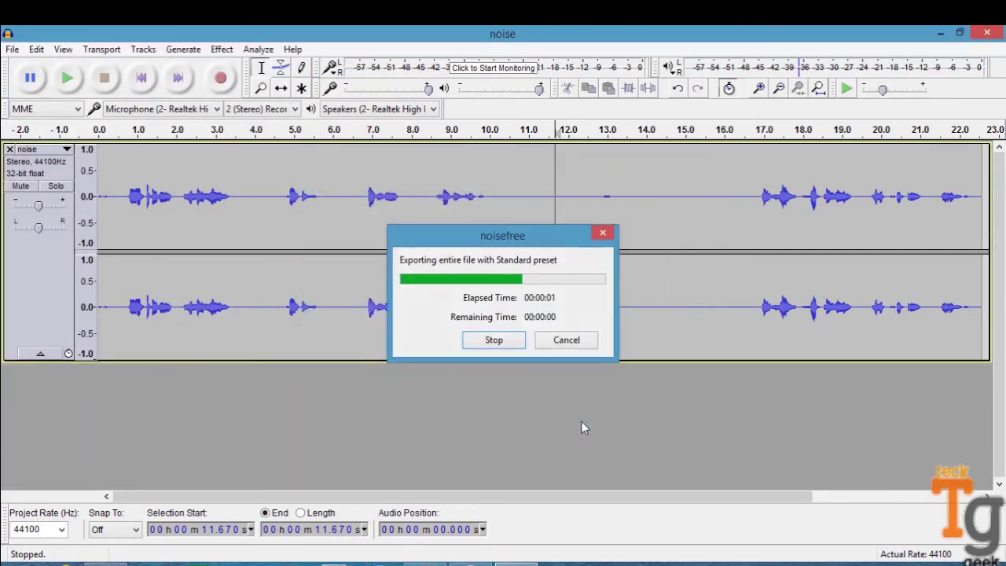
Step: Minimize Audacity and arrange the noisefree and noise MP3 icons side by side mid-desktop, keeping their names
{"action": "left_click", "coordinate": [940, 34]}
{"action": "left_click", "coordinate": [251, 50]}
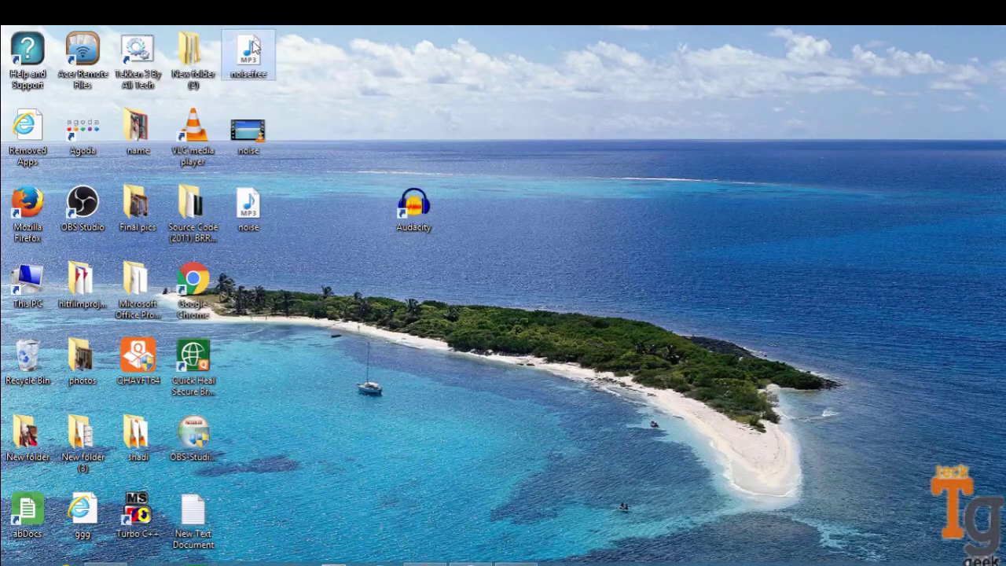
{"action": "left_click_drag", "start_coordinate": [275, 67], "coordinate": [526, 288]}
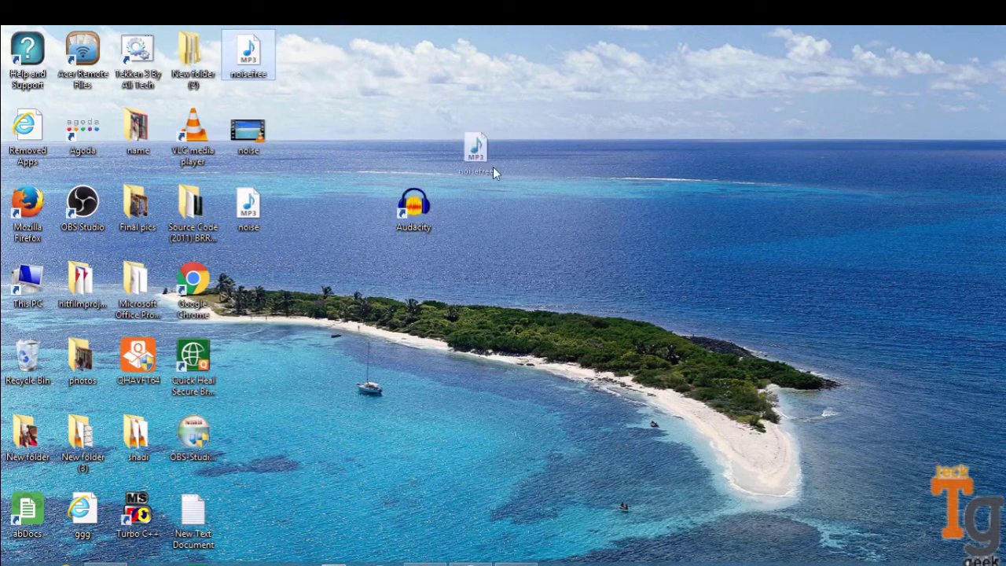
{"action": "mouse_move", "coordinate": [248, 205]}
{"action": "left_mouse_down"}
{"action": "mouse_move", "coordinate": [377, 284]}
{"action": "mouse_move", "coordinate": [414, 292]}
{"action": "left_mouse_up"}
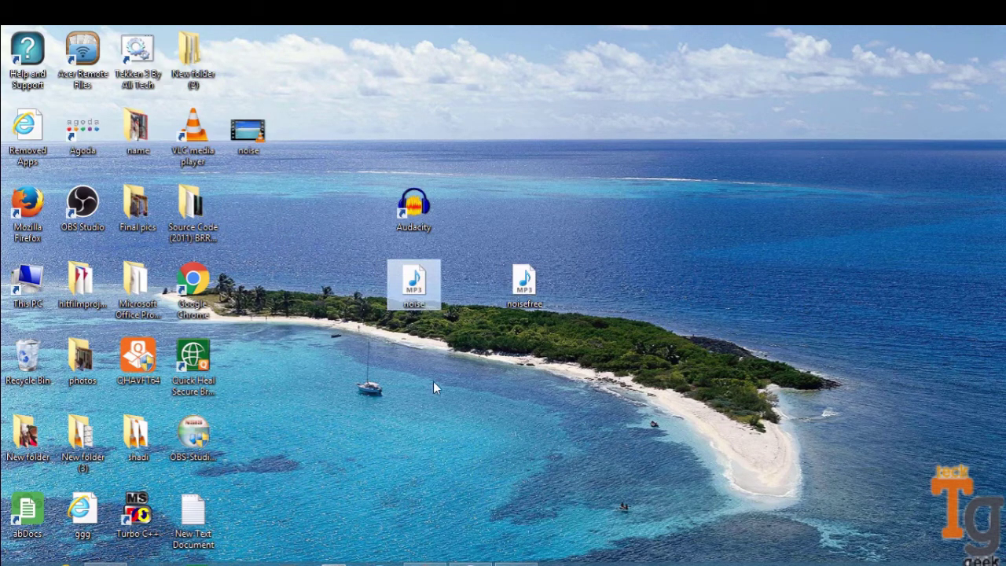
{"action": "left_click", "coordinate": [420, 301]}
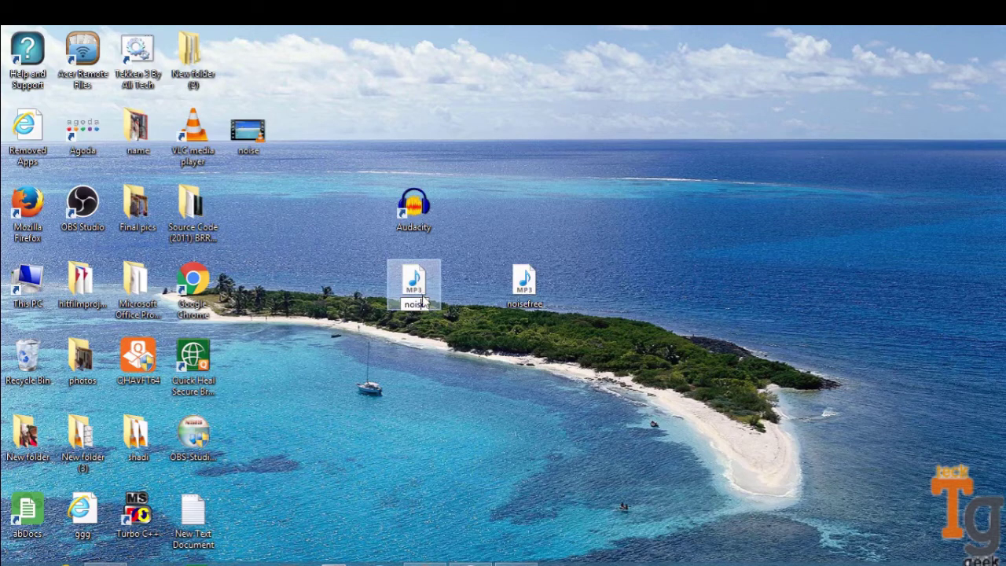
{"action": "left_click", "coordinate": [424, 273]}
Step: Play the original noise MP3 in Windows Media Player, then close the player once it finishes
{"action": "double_click", "coordinate": [424, 272]}
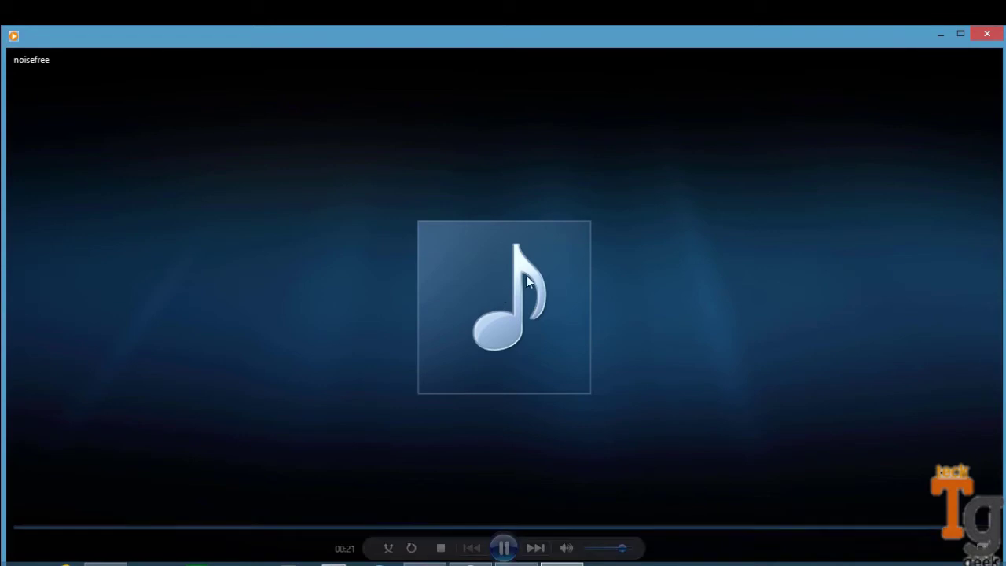
{"action": "left_click", "coordinate": [986, 35]}
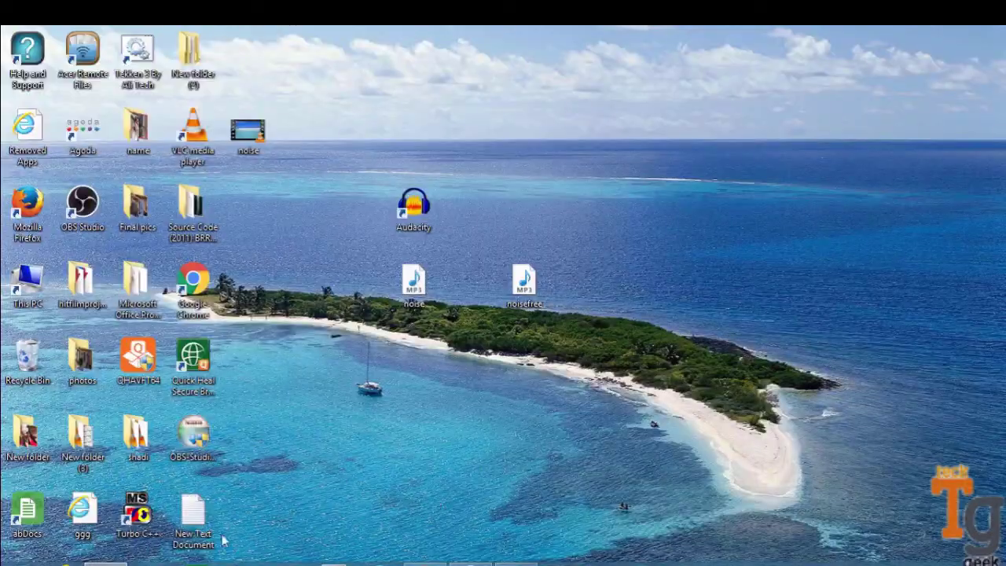
Step: Restore HitFilm and create a new 1080p 30 fps project, accepting the default settings
{"action": "left_click", "coordinate": [105, 563]}
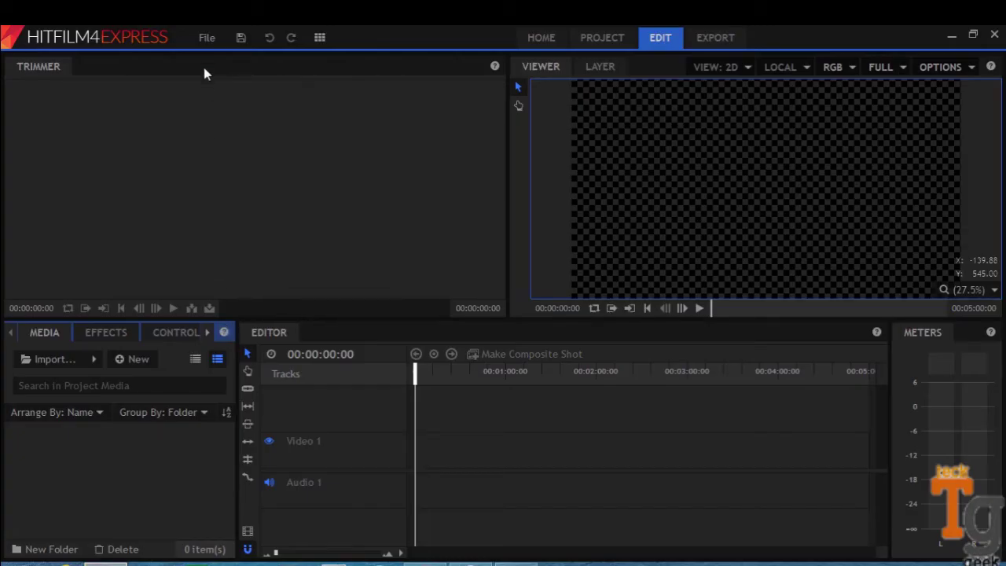
{"action": "left_click", "coordinate": [206, 38]}
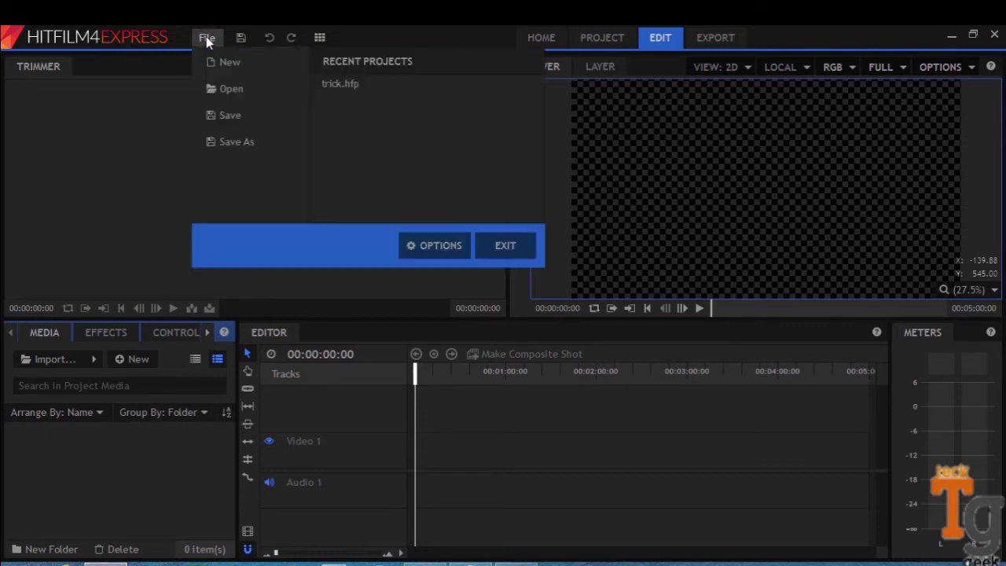
{"action": "left_click", "coordinate": [244, 63]}
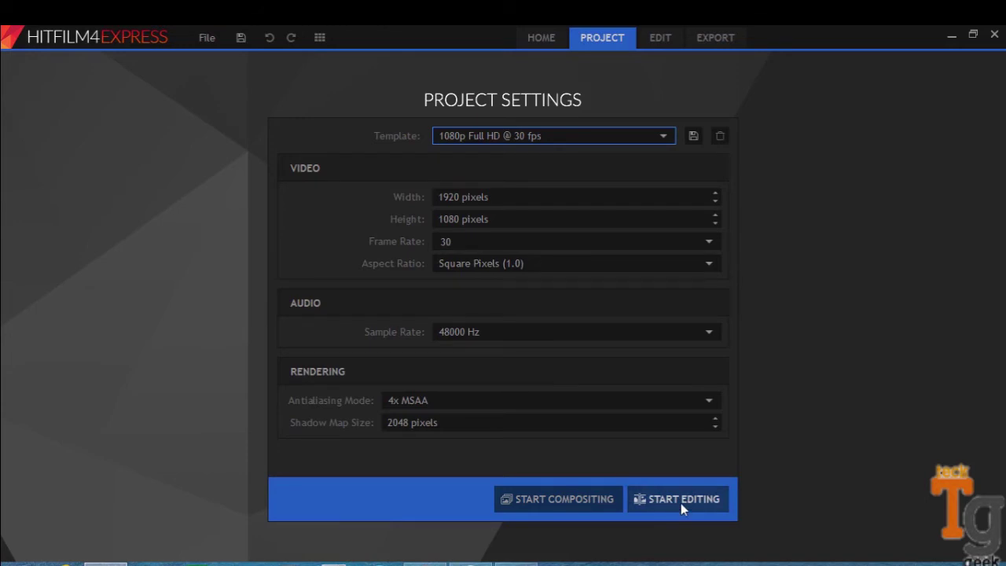
{"action": "left_click", "coordinate": [680, 503]}
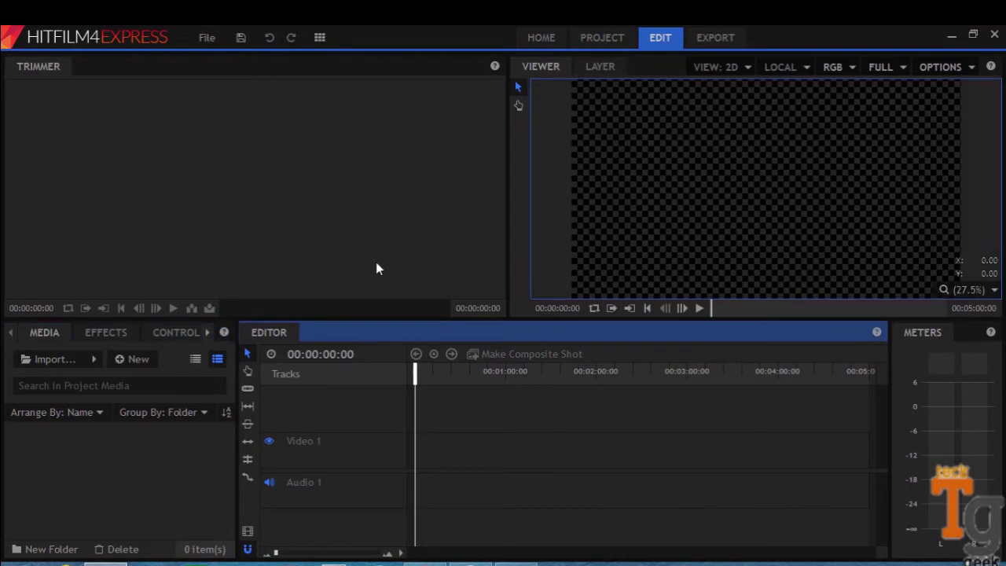
Step: Import noise.mp4 from the Desktop into the project media
{"action": "left_click", "coordinate": [80, 359]}
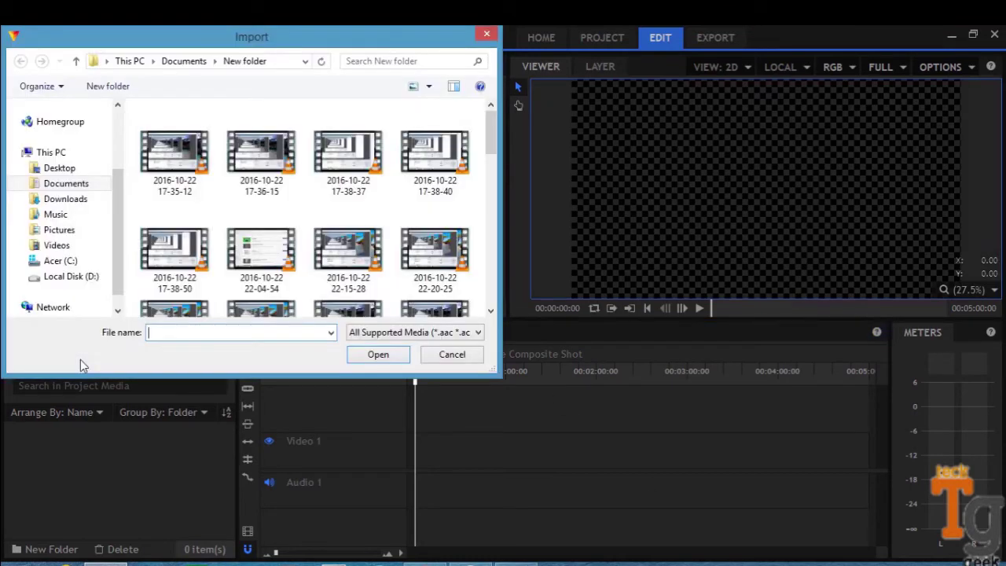
{"action": "left_click", "coordinate": [67, 171]}
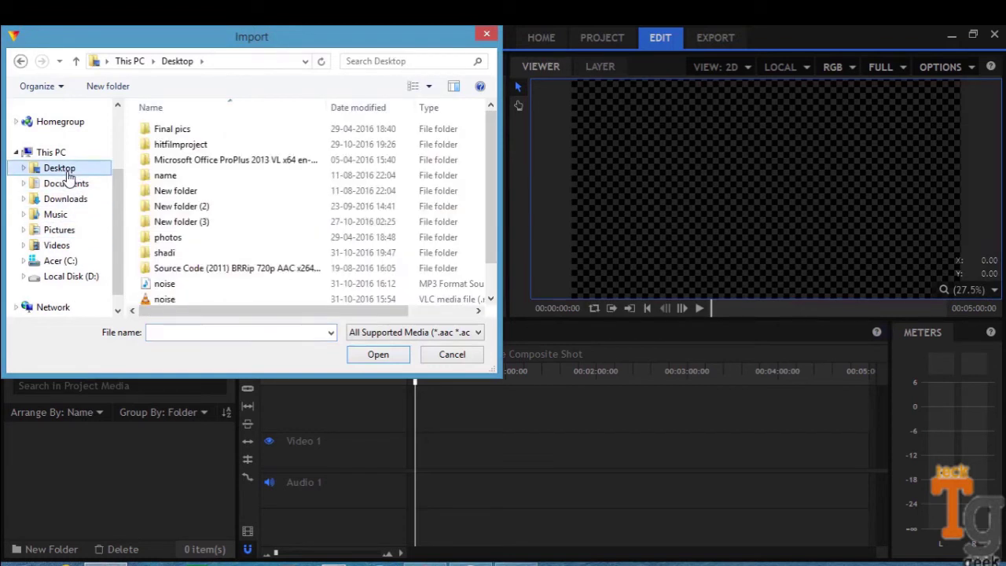
{"action": "left_click", "coordinate": [216, 331]}
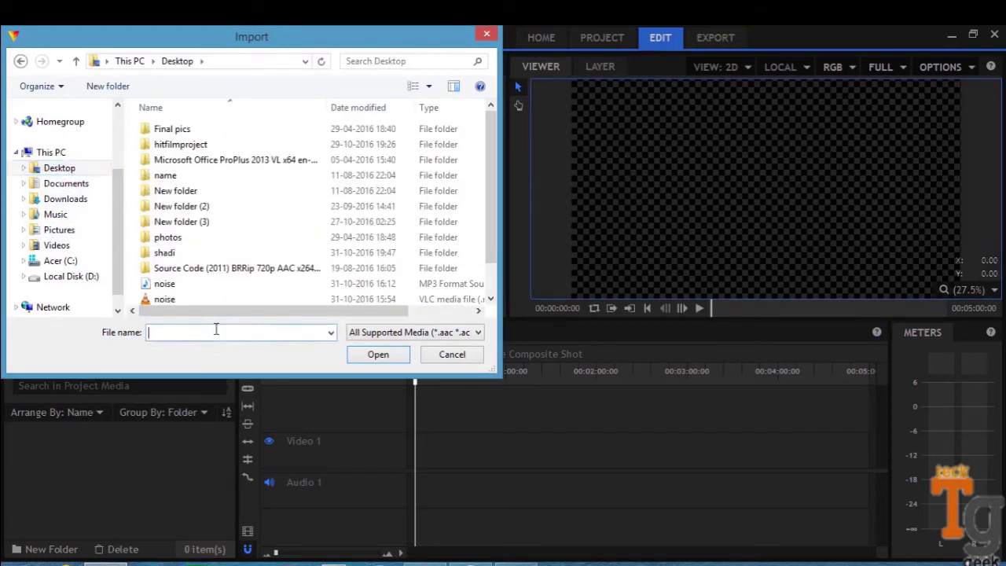
{"action": "type", "text": "no"}
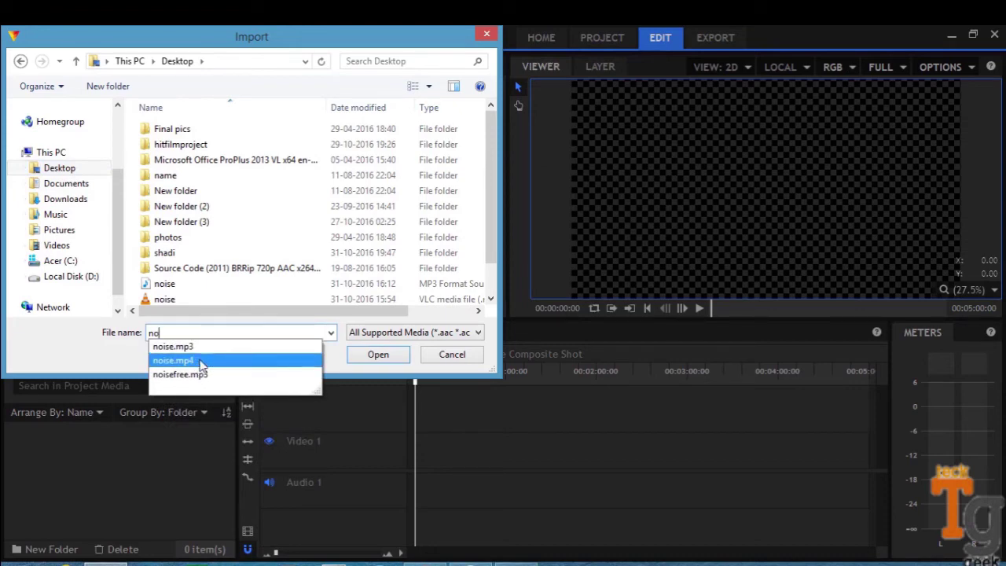
{"action": "left_click", "coordinate": [200, 361]}
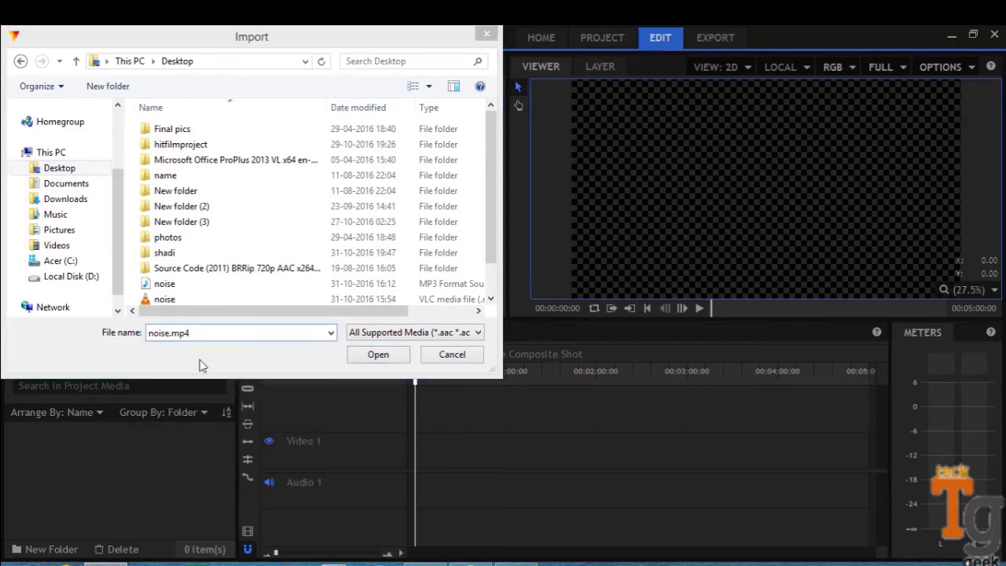
{"action": "left_click", "coordinate": [378, 355]}
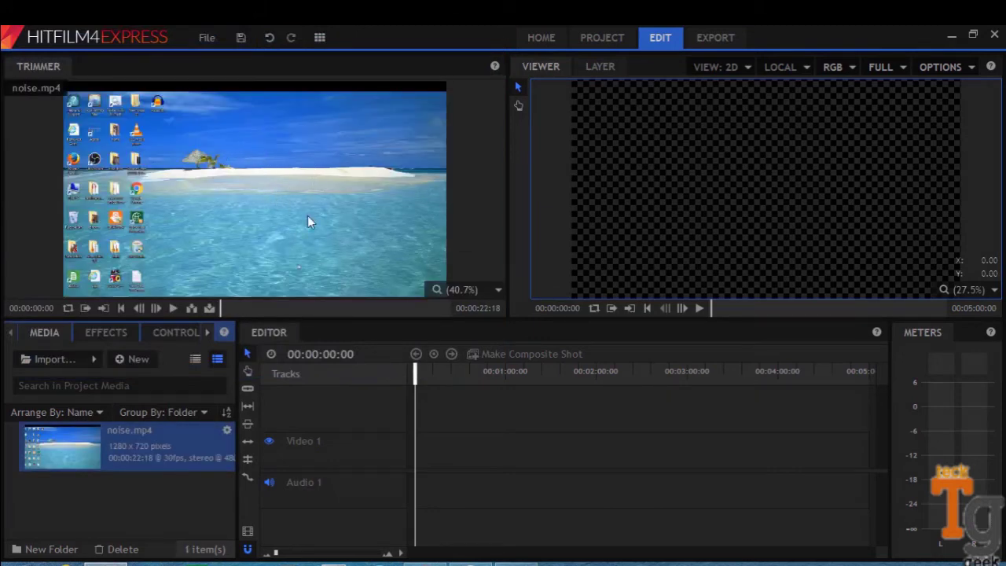
Step: Place noise.mp4 on the timeline, match sequence settings to the clip, and preview playback
{"action": "mouse_move", "coordinate": [196, 210]}
{"action": "left_mouse_down"}
{"action": "mouse_move", "coordinate": [262, 207]}
{"action": "mouse_move", "coordinate": [417, 469]}
{"action": "left_mouse_up"}
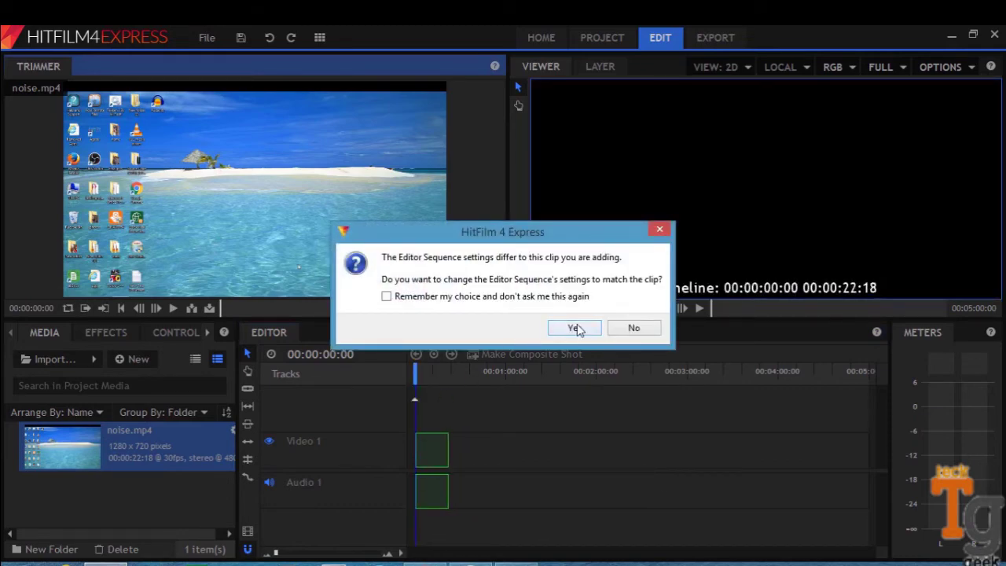
{"action": "left_click", "coordinate": [575, 328]}
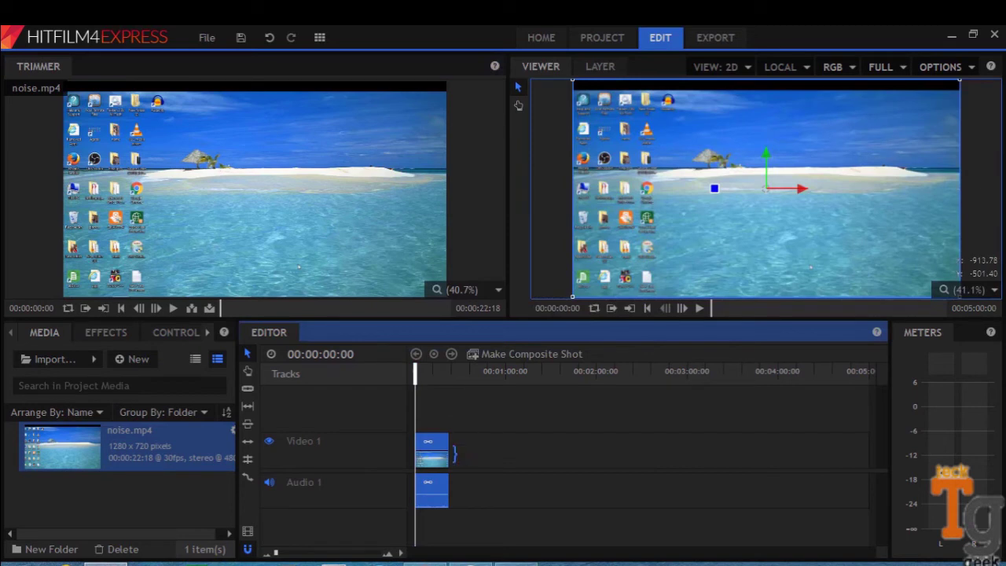
{"action": "key", "text": "space"}
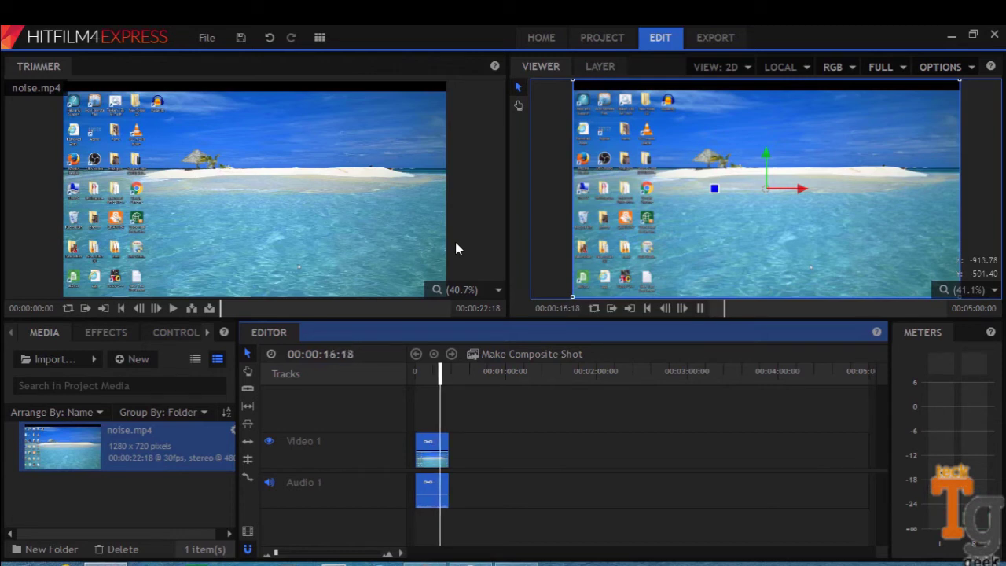
{"action": "key", "text": "space"}
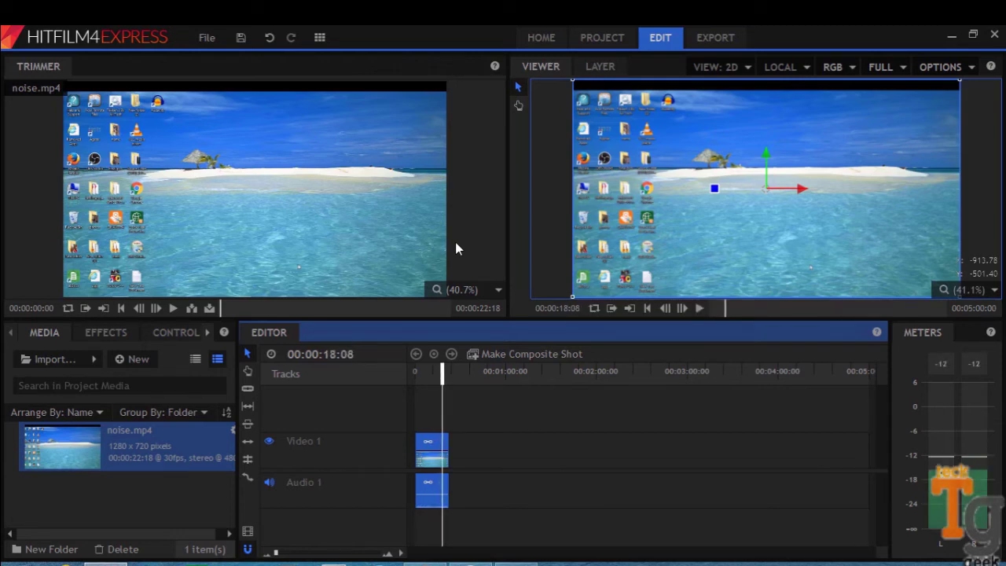
Step: Import noisefree.mp3 into the project media
{"action": "left_click", "coordinate": [65, 359]}
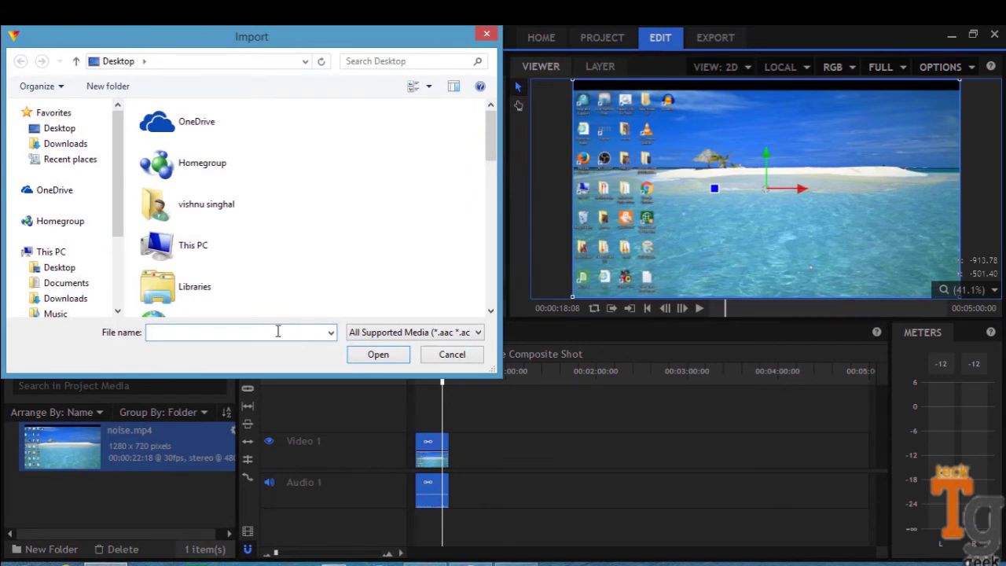
{"action": "type", "text": "no"}
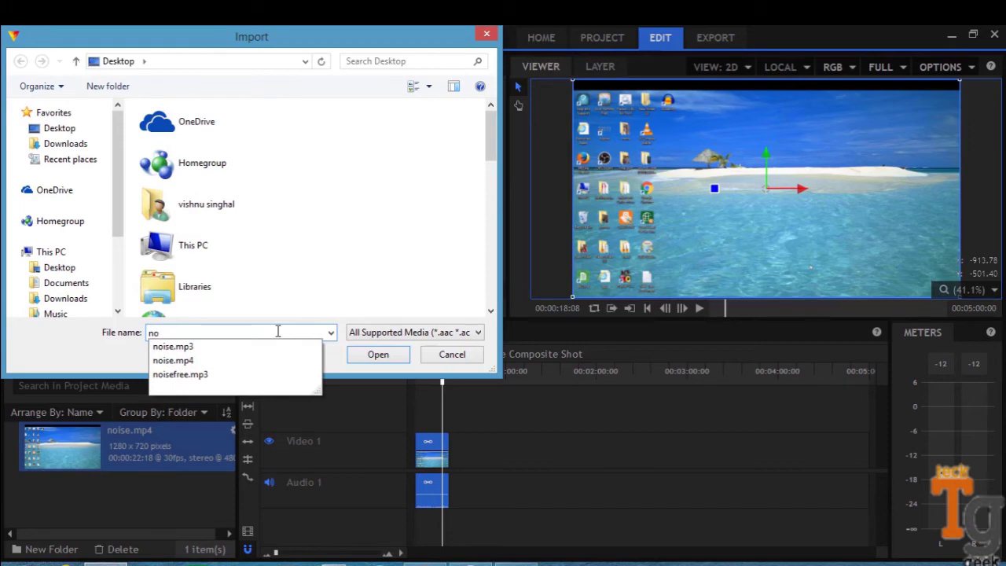
{"action": "left_click", "coordinate": [277, 376]}
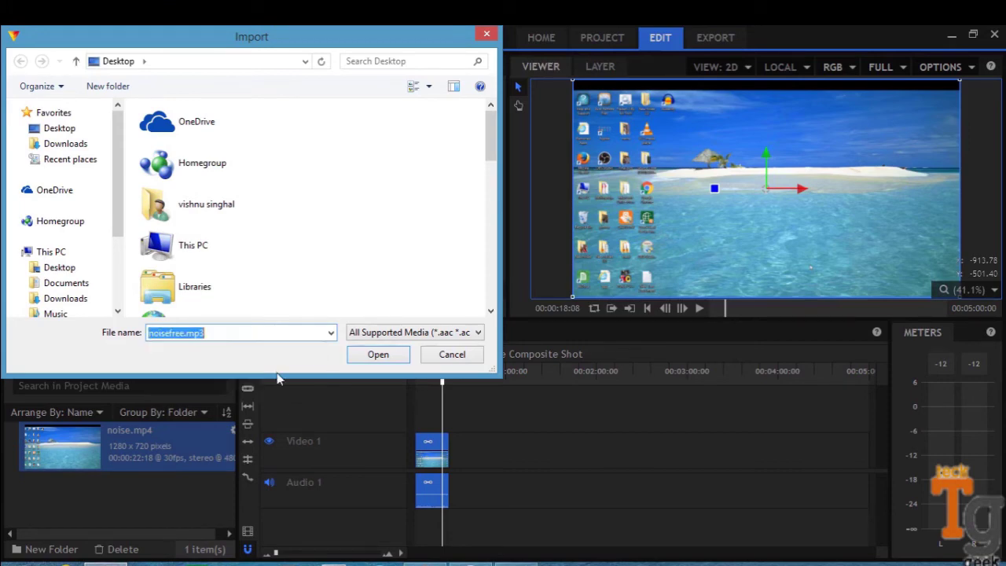
{"action": "left_click", "coordinate": [369, 361]}
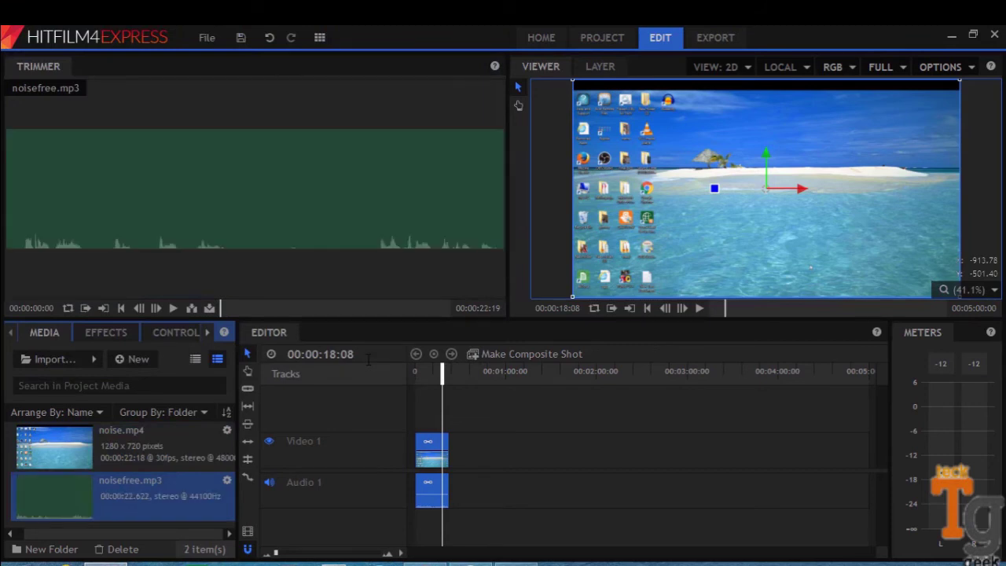
Step: Place noisefree.mp3 on a new Audio 2 track and return the playhead to the start
{"action": "mouse_move", "coordinate": [264, 214]}
{"action": "left_mouse_down"}
{"action": "mouse_move", "coordinate": [408, 558]}
{"action": "mouse_move", "coordinate": [414, 544]}
{"action": "left_mouse_up"}
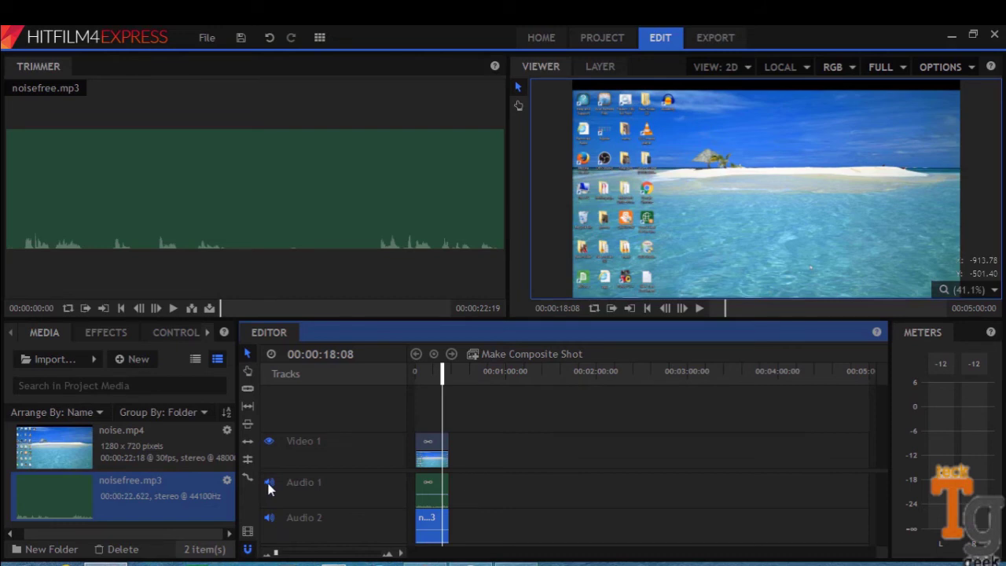
{"action": "left_click", "coordinate": [440, 375]}
{"action": "left_click", "coordinate": [411, 381]}
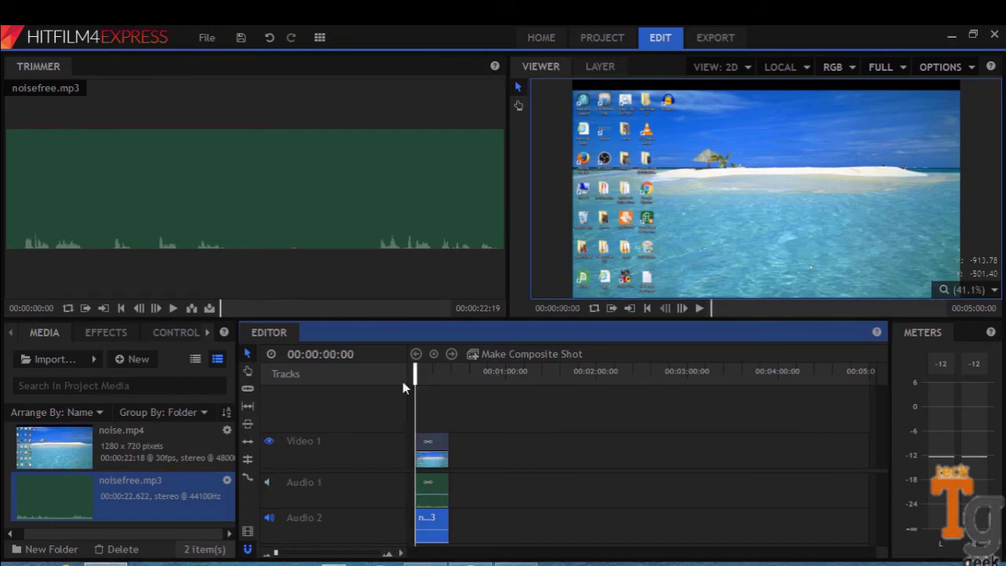
{"action": "key", "text": "space"}
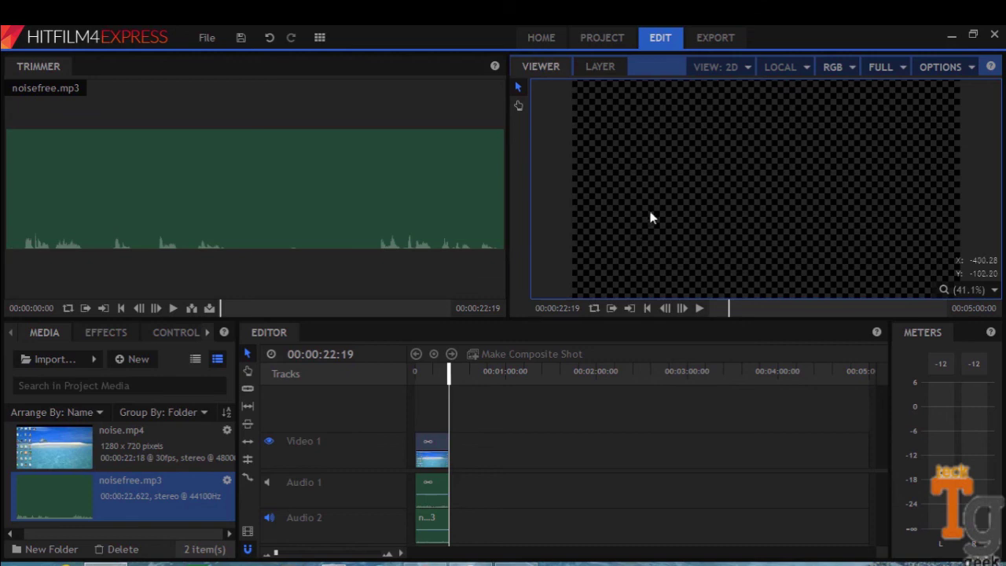
Step: Switch HitFilm to the Export tab to export the edited video
{"action": "left_click", "coordinate": [708, 41]}
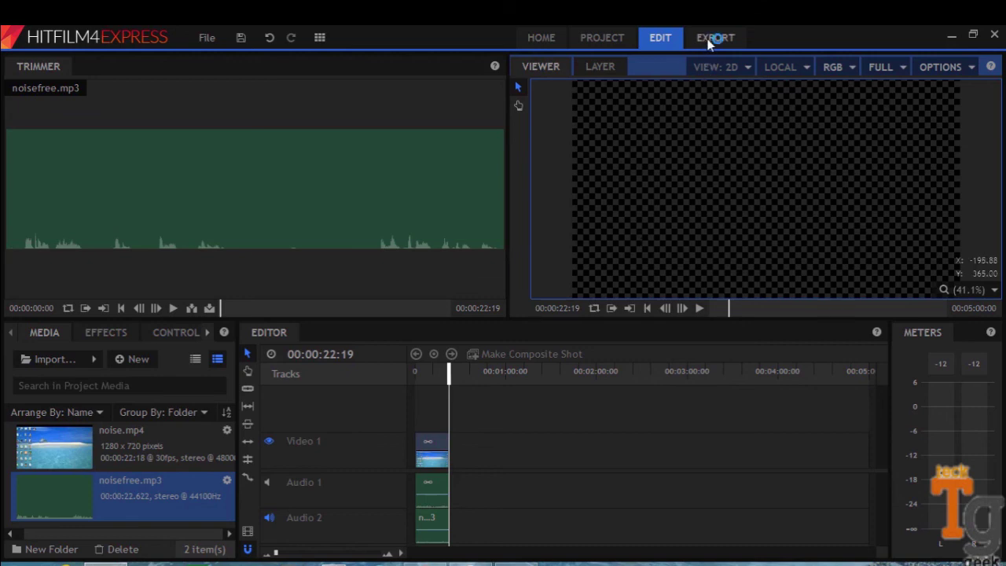